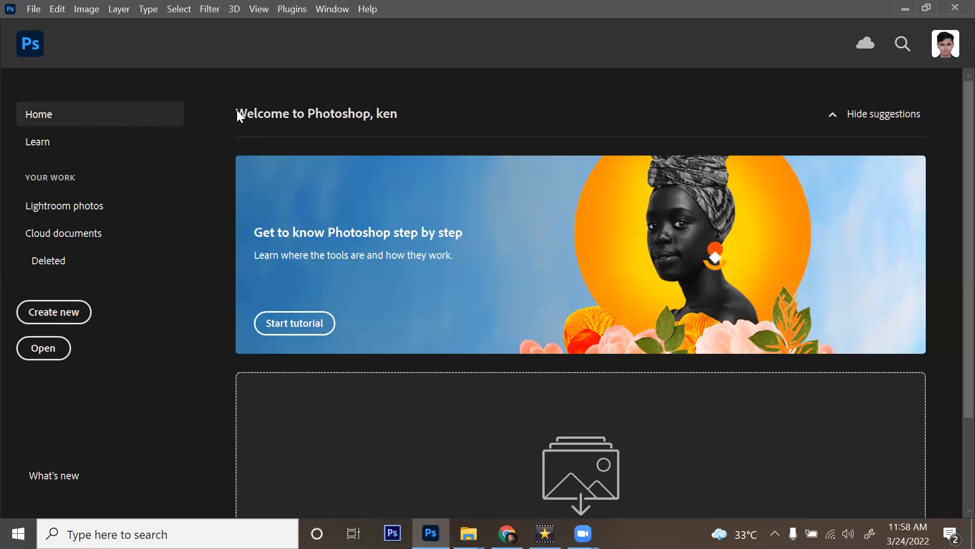
Step: Name the new document SAMPLE
scroll(564, 210, down, 2)
scroll(782, 233, up, 2)
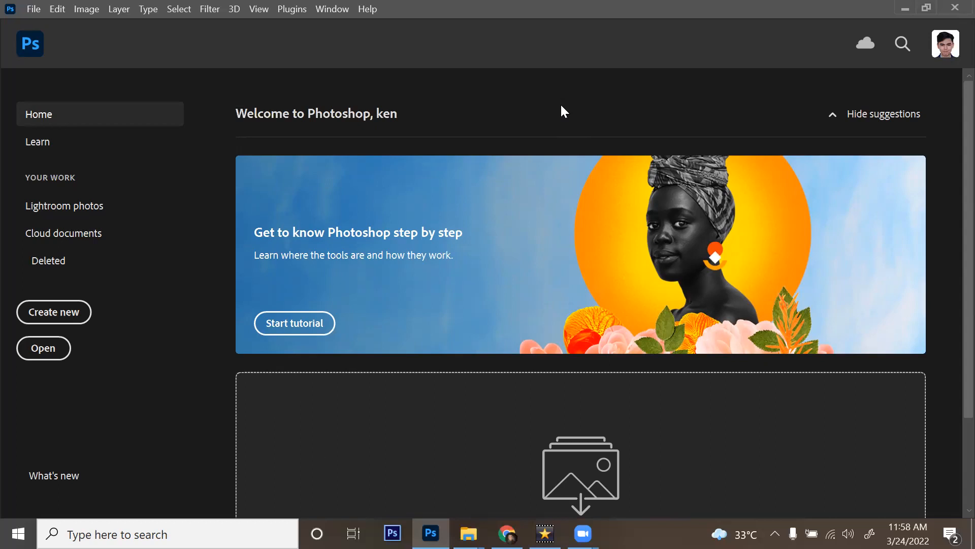
scroll(650, 112, down, 2)
scroll(650, 111, up, 2)
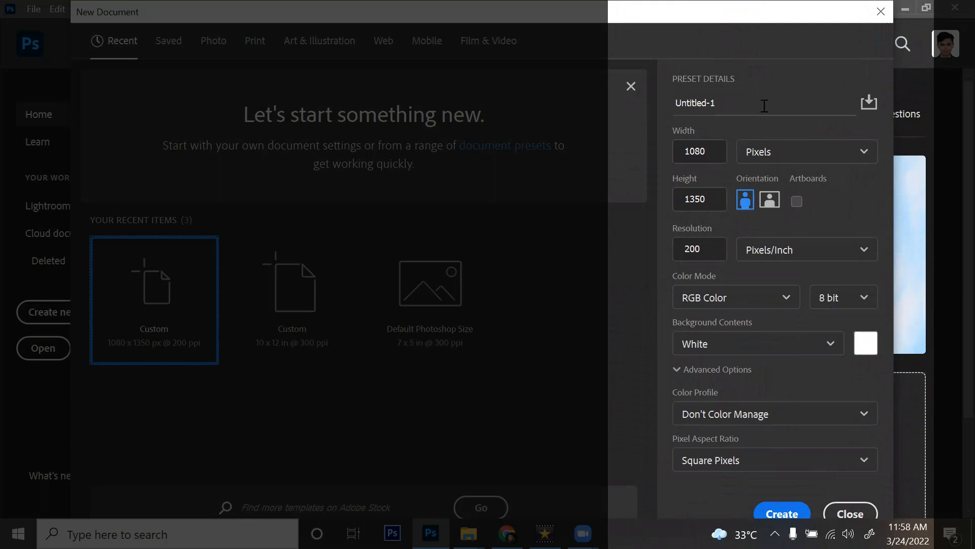
drag(745, 104, 616, 102)
text(SAMPLE)
key(Tab)
key(Tab)
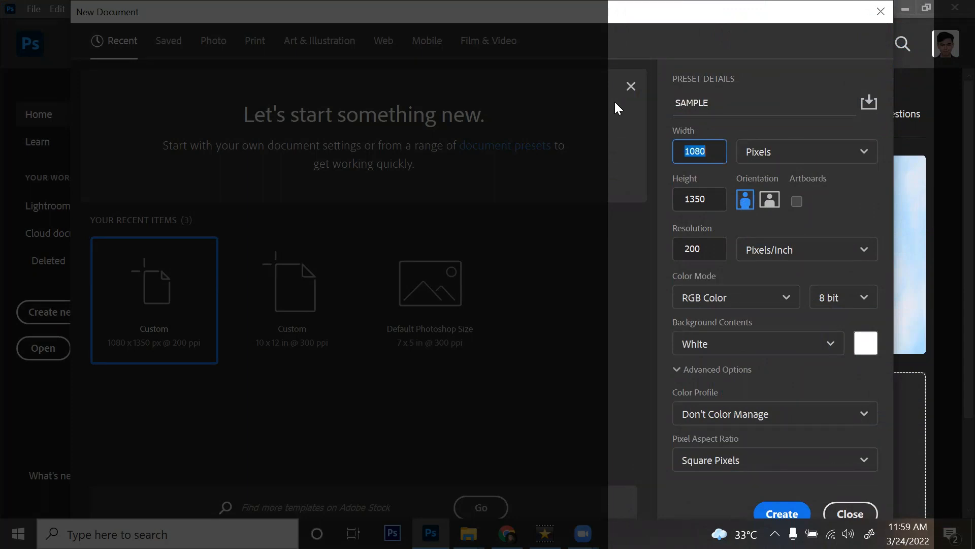
Step: Set landscape orientation, select the 200 ppi resolution, and dismiss the new-document settings
click(667, 212)
click(770, 201)
click(744, 200)
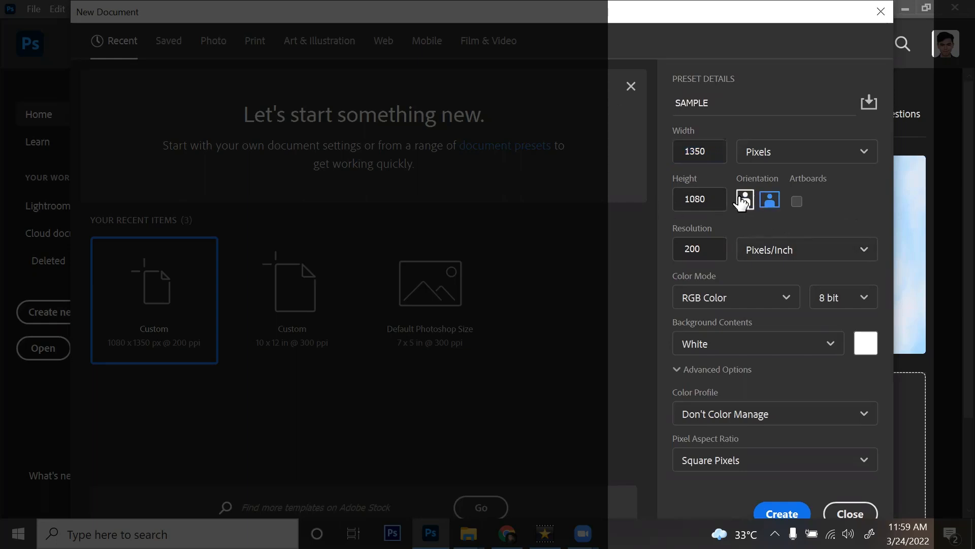
click(716, 155)
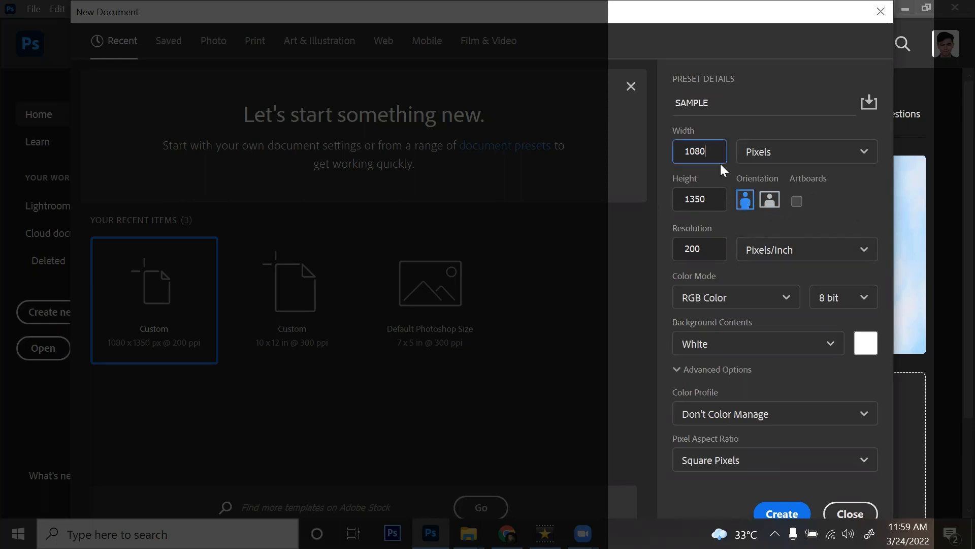
click(771, 201)
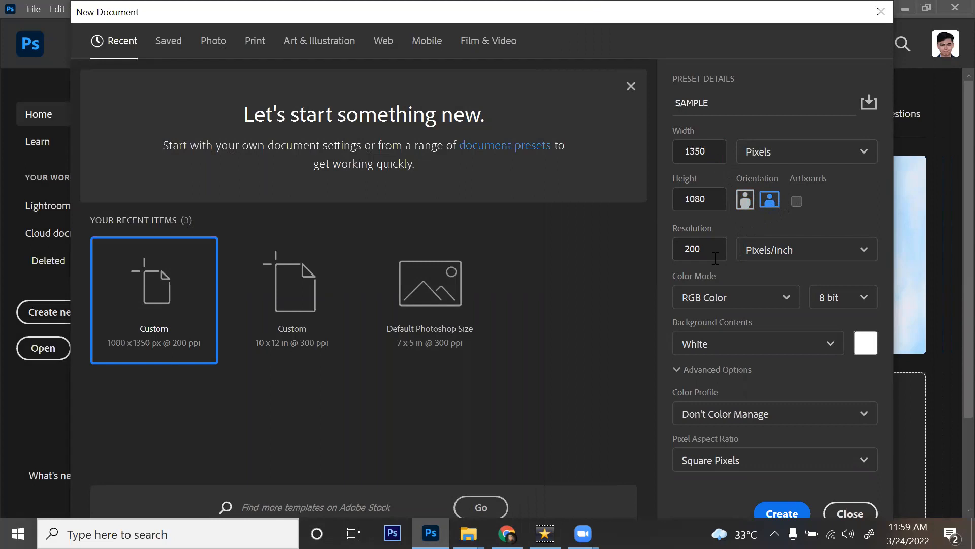
double_click(713, 252)
click(794, 515)
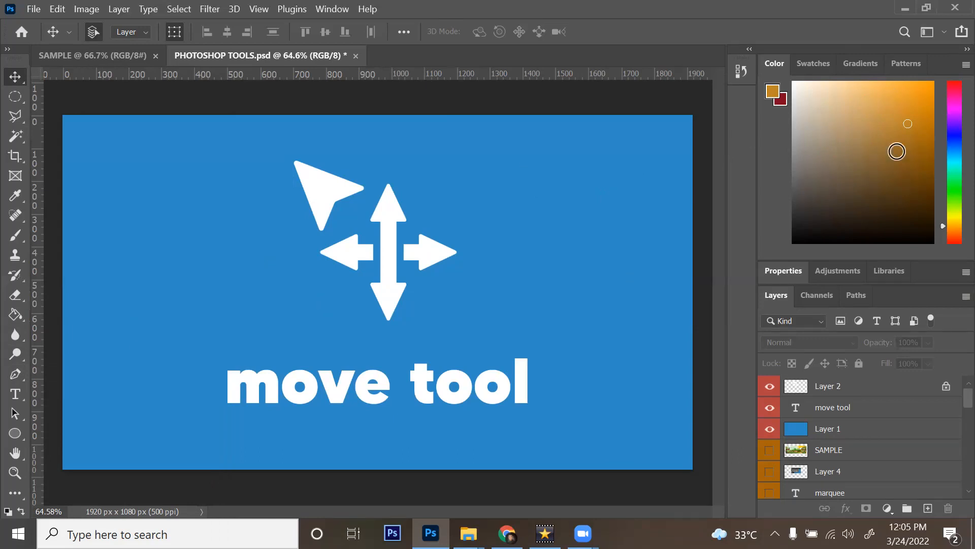
Step: Arrange the toolbox in two columns and change the foreground colour to a muted tan
drag(899, 131, 888, 123)
click(7, 49)
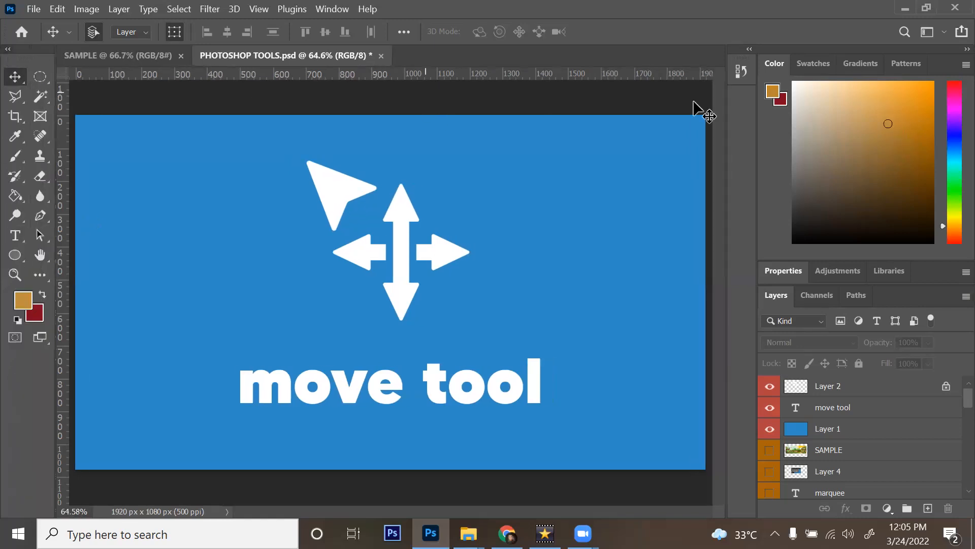
mouse_move(895, 116)
mouse_down()
mouse_move(889, 100)
mouse_move(873, 180)
mouse_move(897, 104)
mouse_move(881, 162)
mouse_move(869, 106)
mouse_move(897, 120)
mouse_move(897, 104)
mouse_move(933, 171)
mouse_up()
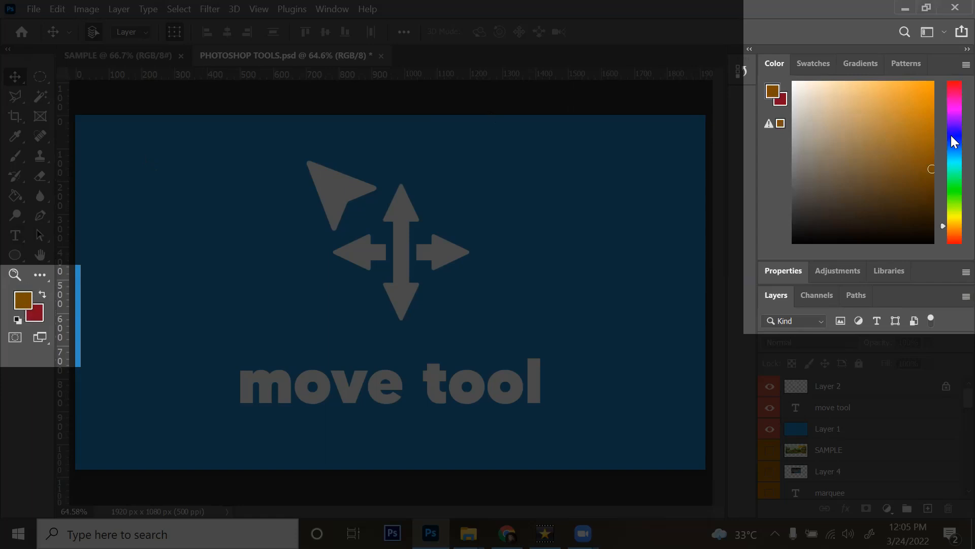
Step: Set the foreground colour to a bright blue in the Color panel
mouse_move(917, 112)
mouse_down()
mouse_move(863, 105)
mouse_move(935, 151)
mouse_move(928, 154)
mouse_up()
drag(954, 118, 952, 175)
click(889, 100)
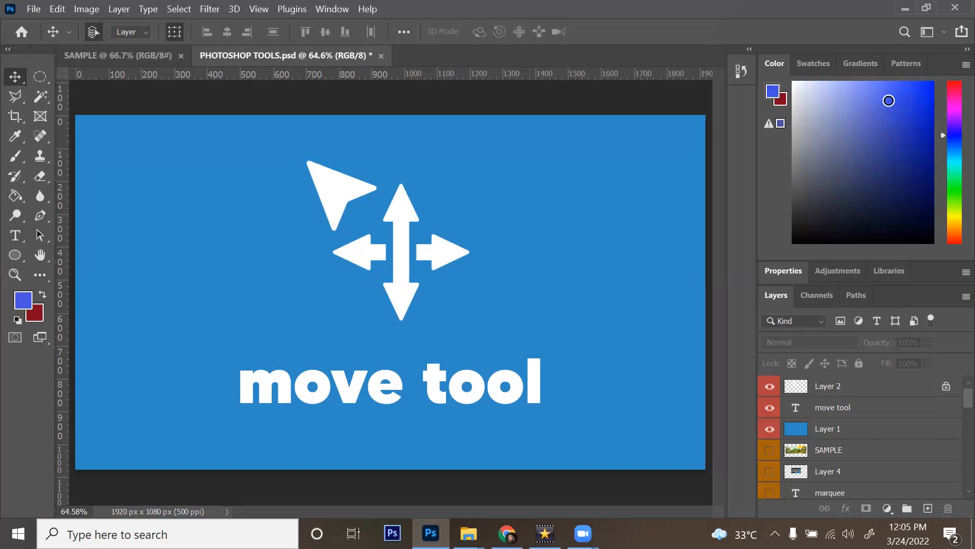
drag(832, 119, 850, 125)
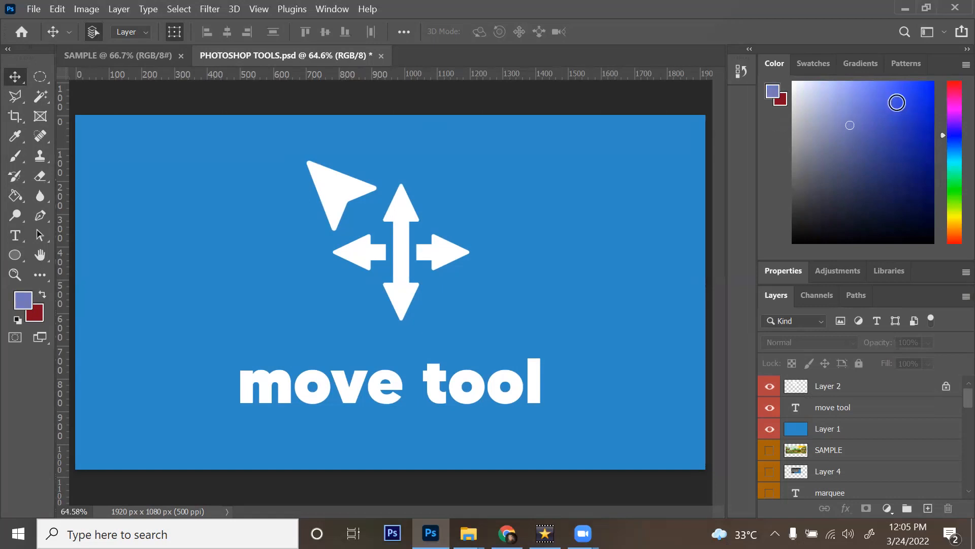
click(897, 103)
Step: Browse the RGB, CMYK and Grayscale swatch sets, then show the gradient presets
click(813, 71)
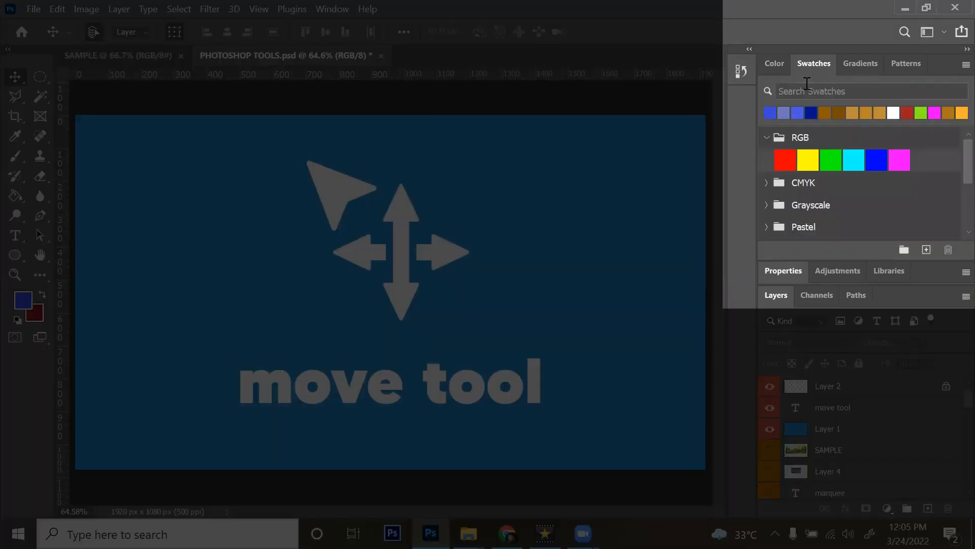
scroll(926, 155, up, 1)
click(768, 138)
click(767, 161)
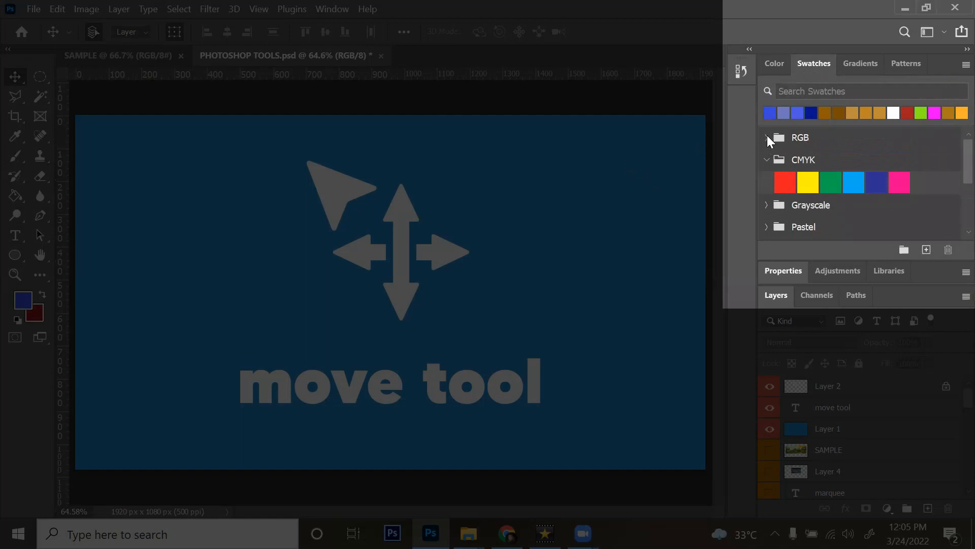
click(769, 137)
scroll(784, 215, down, 1)
click(766, 214)
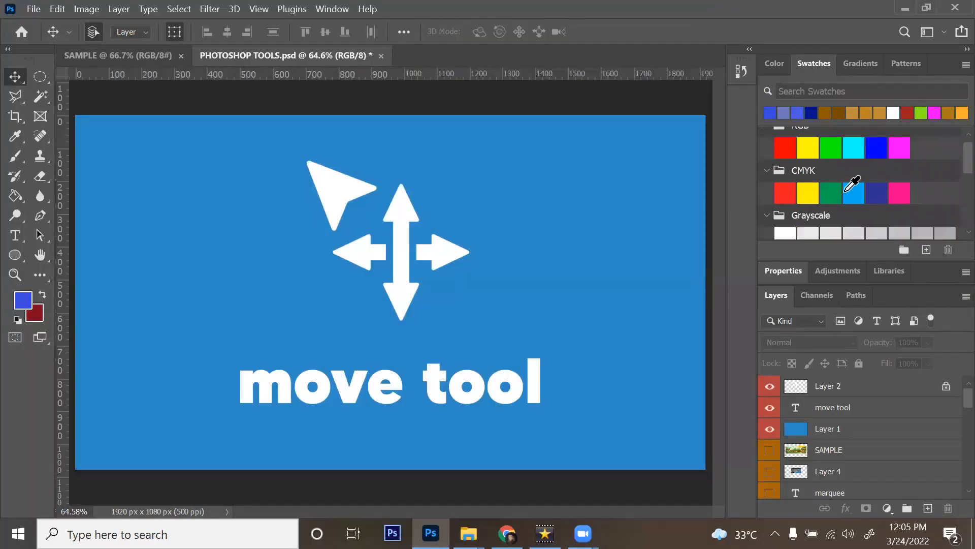
scroll(853, 187, up, 1)
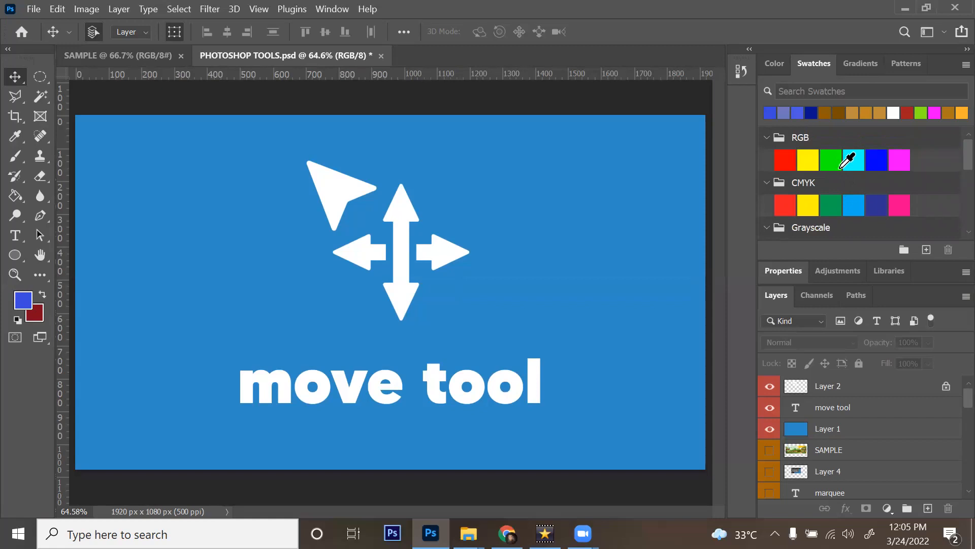
click(864, 62)
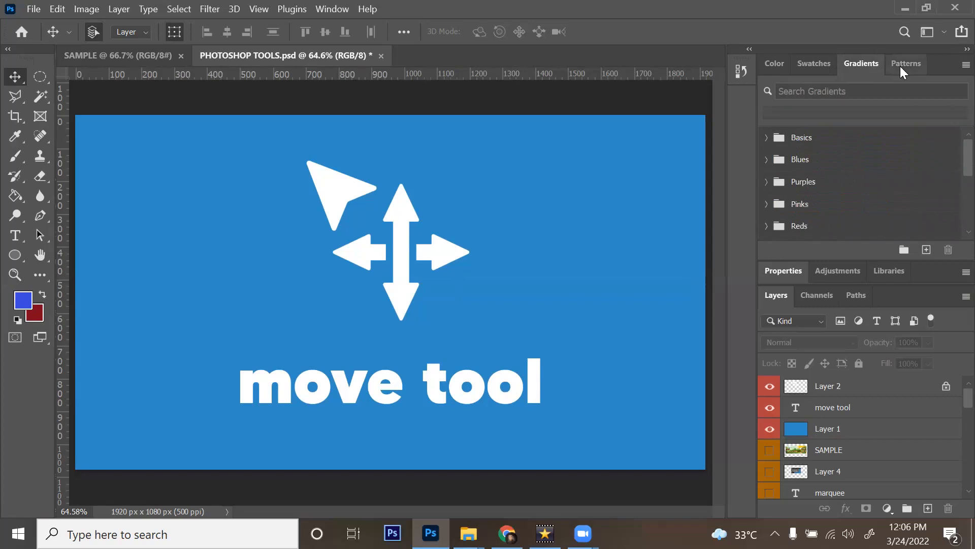
Step: Show the pattern presets and hide the arrow graphic and move tool text layers
click(903, 67)
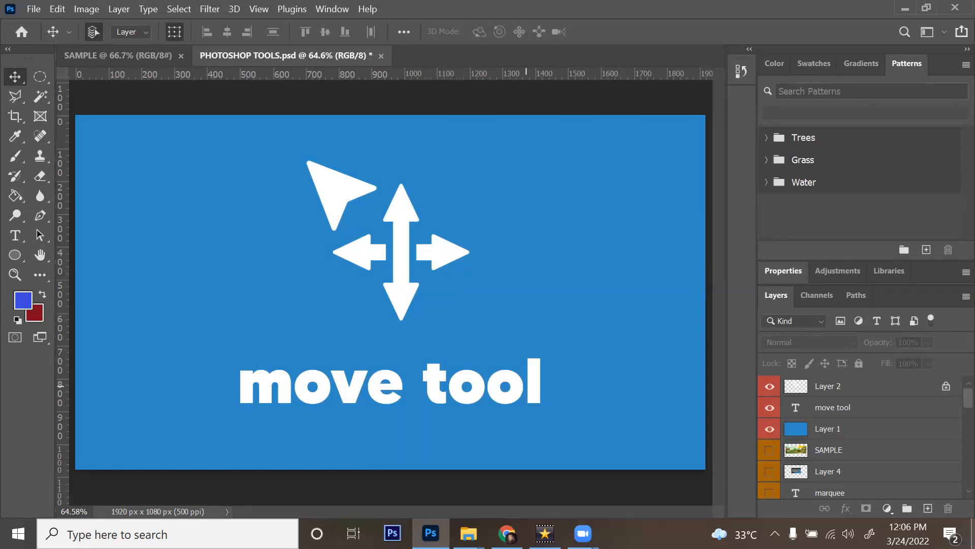
click(769, 386)
click(769, 386)
click(769, 407)
click(769, 386)
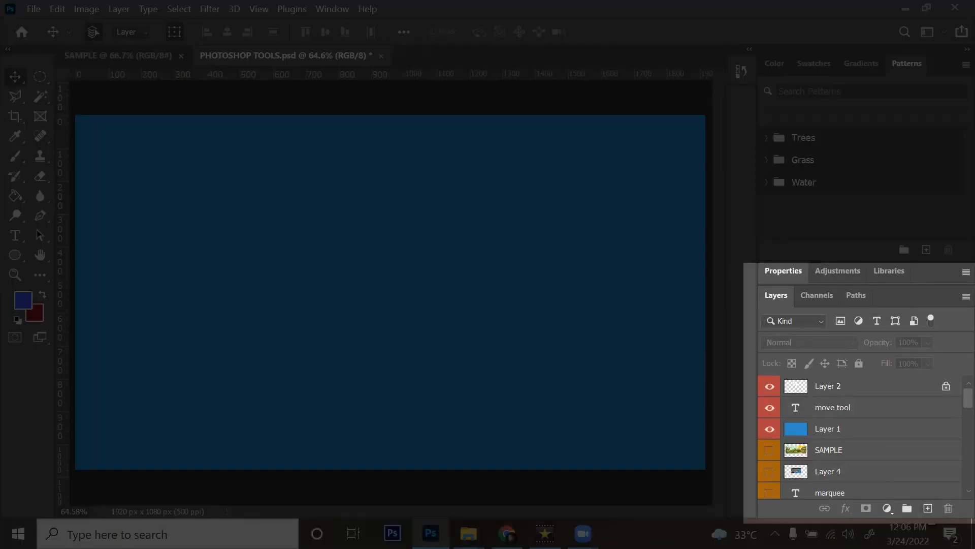
Step: Create an empty Layer 15 at the top of the stack and start renaming it
click(928, 508)
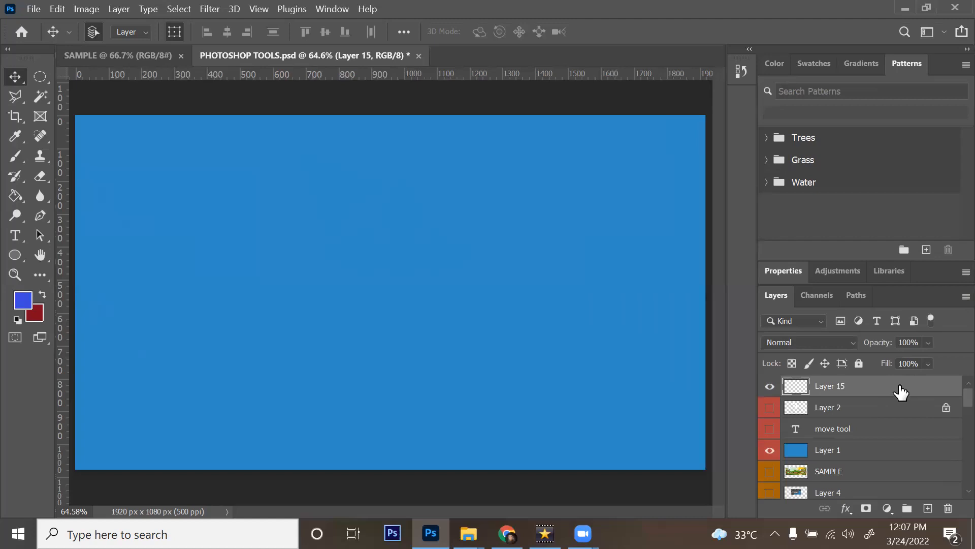
double_click(836, 387)
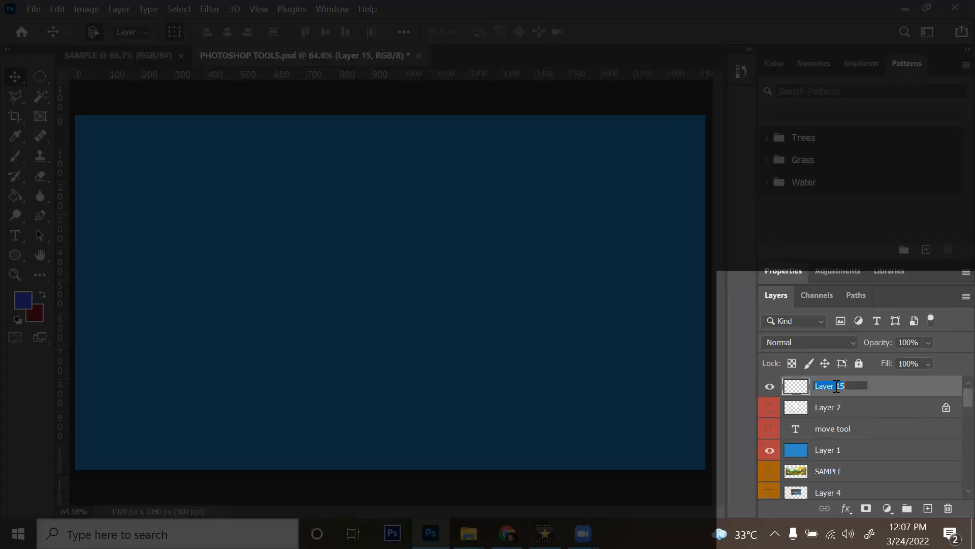
Step: Rename the layer to 'LAYER NAME', toggle its visibility, and swap foreground and background colours with X
text(LAYER NAME)
click(895, 390)
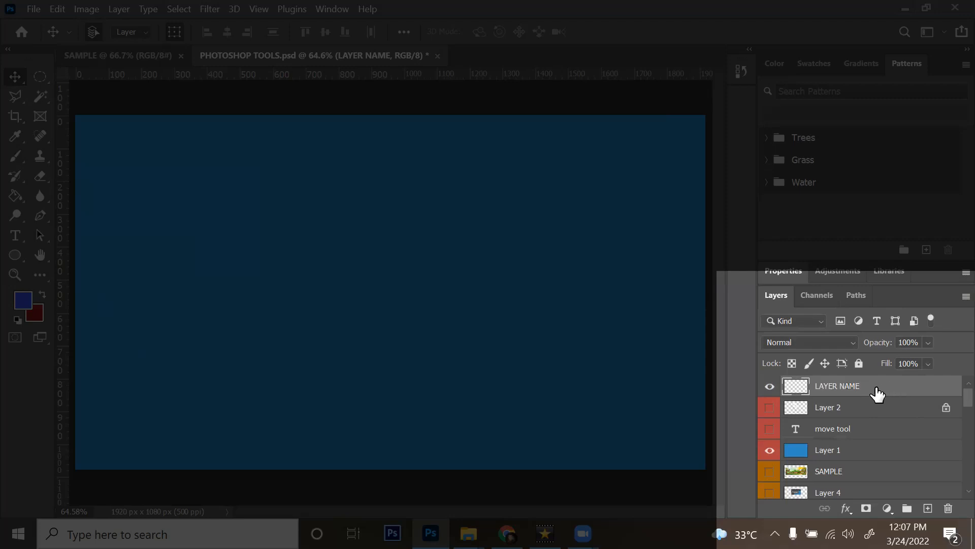
click(769, 387)
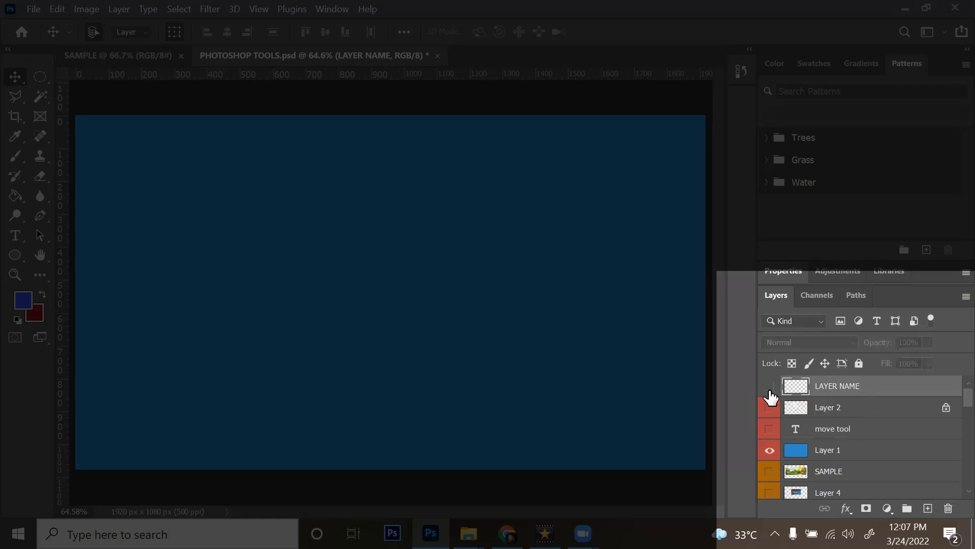
click(769, 390)
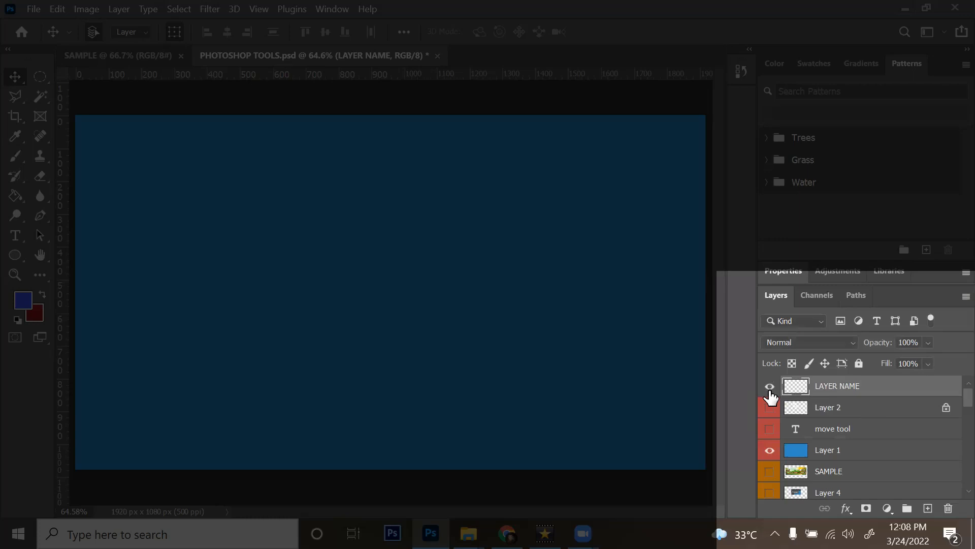
key(x)
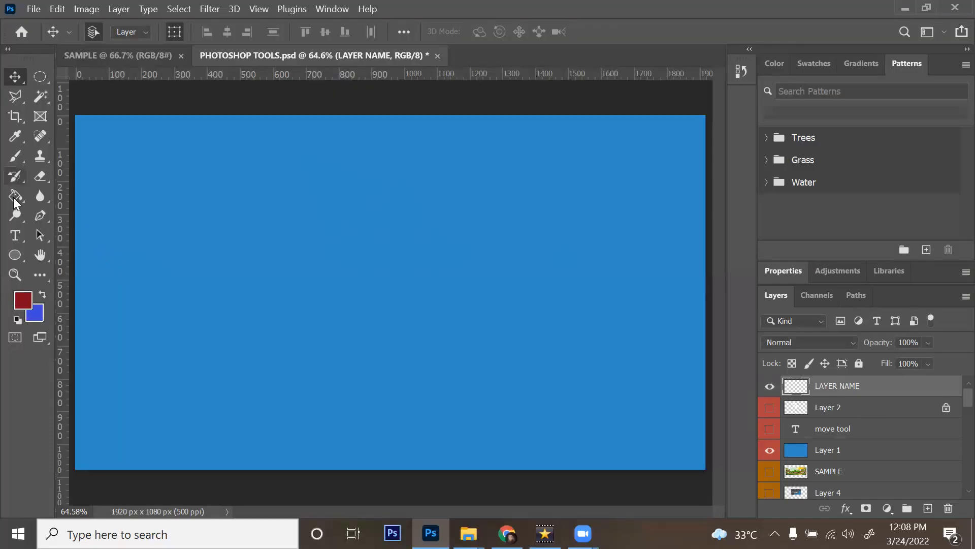
Step: Paint-bucket the LAYER NAME layer dark red, then toggle its visibility to check the fill
key(g)
click(320, 234)
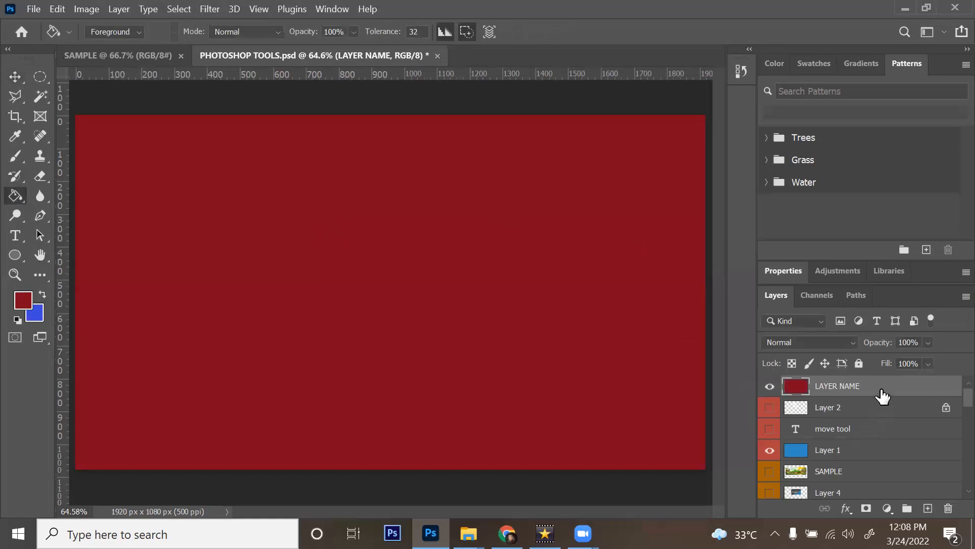
click(770, 387)
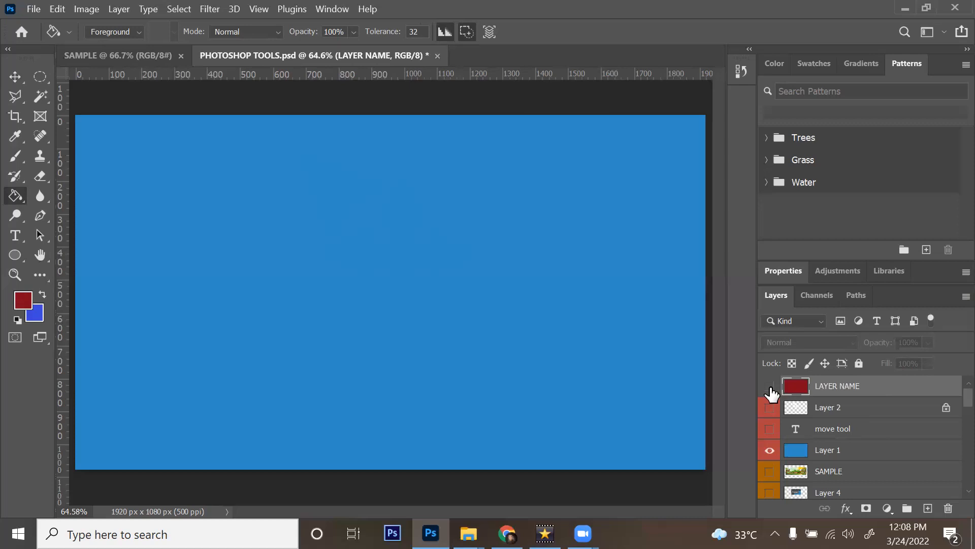
click(770, 387)
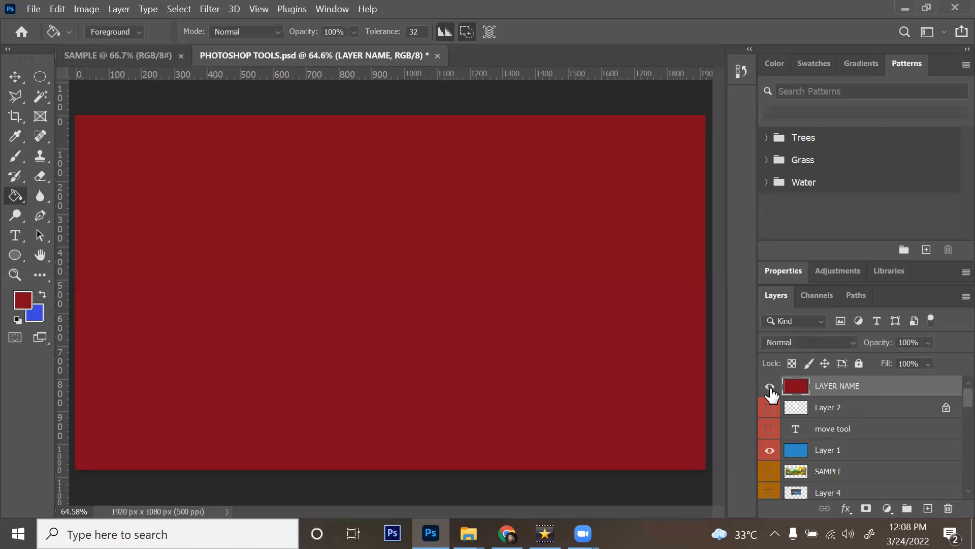
Step: Return the red layer's opacity to 100% after testing lower values, then hide LAYER NAME
click(928, 342)
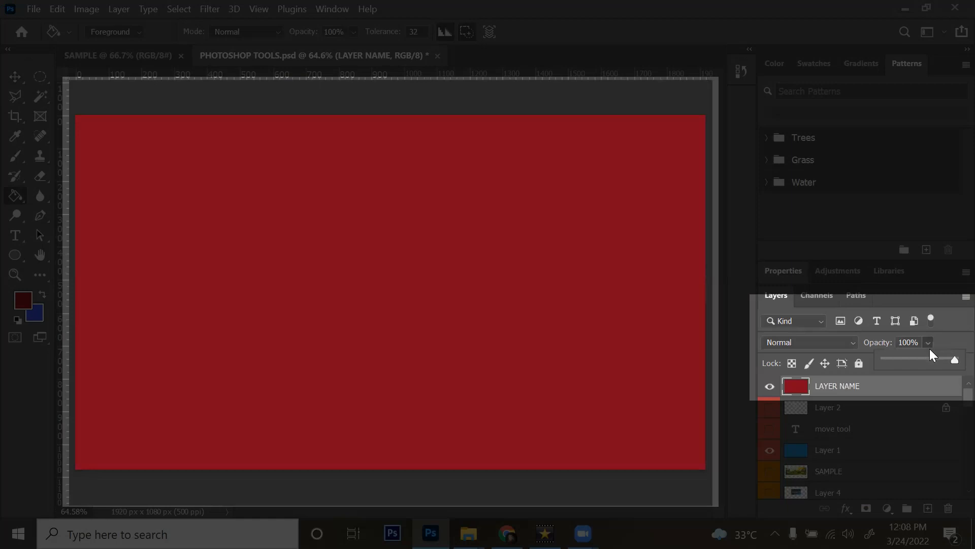
drag(952, 362, 905, 369)
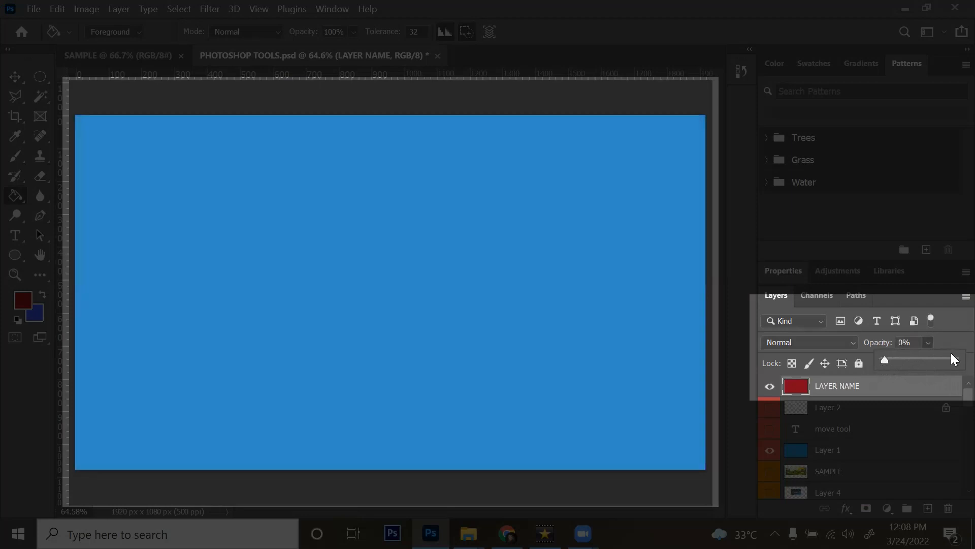
click(951, 338)
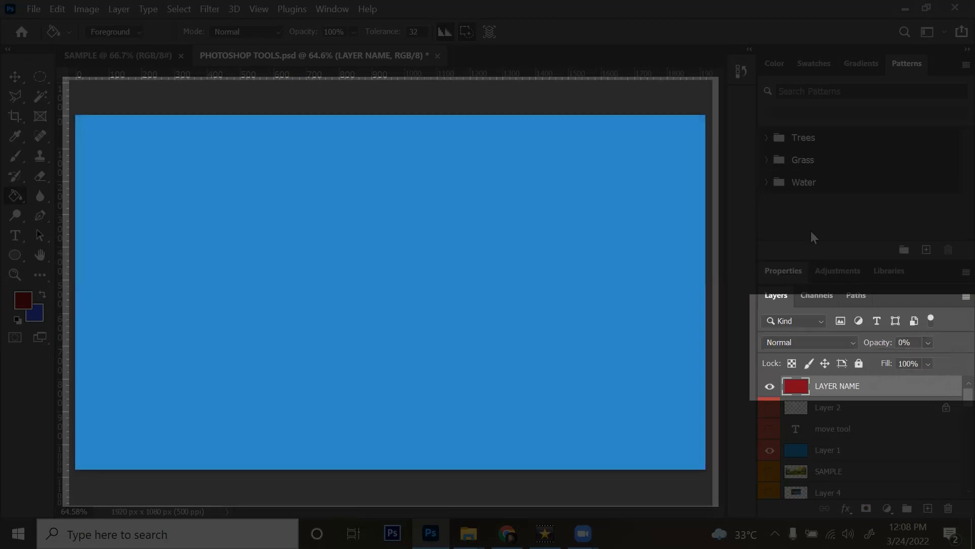
click(928, 342)
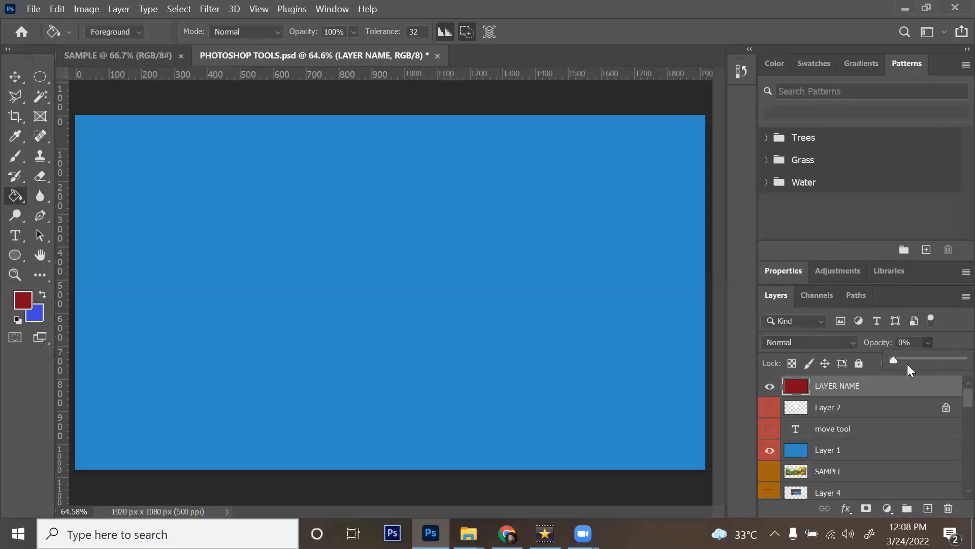
drag(907, 360, 951, 349)
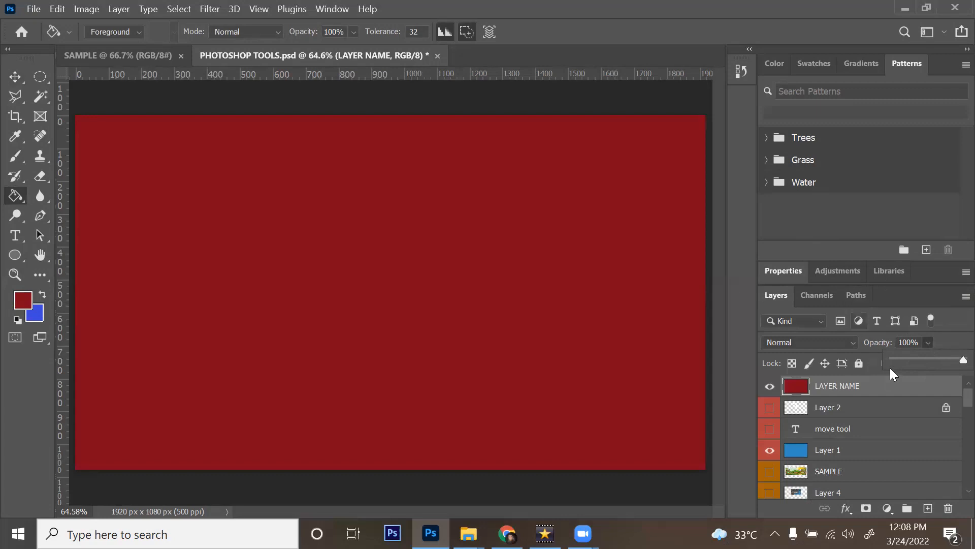
click(947, 342)
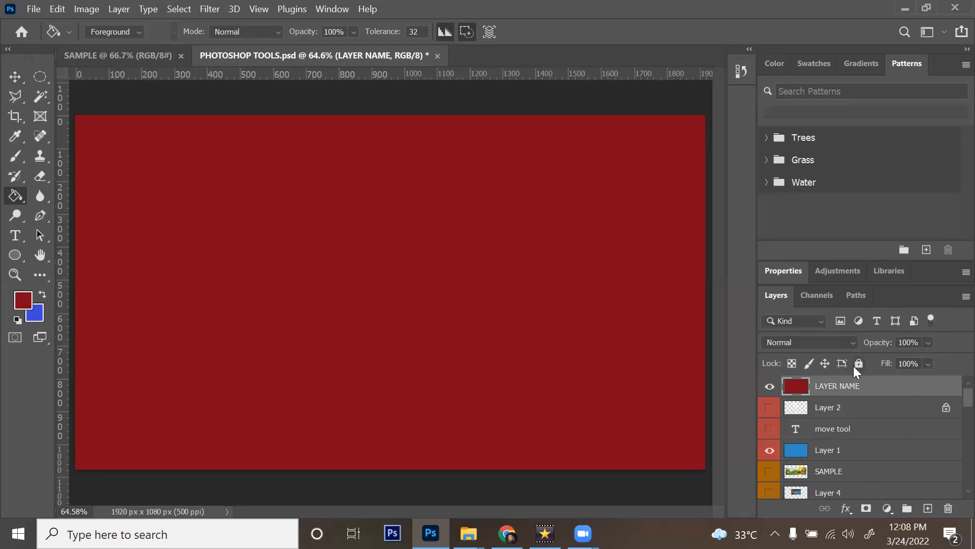
click(771, 387)
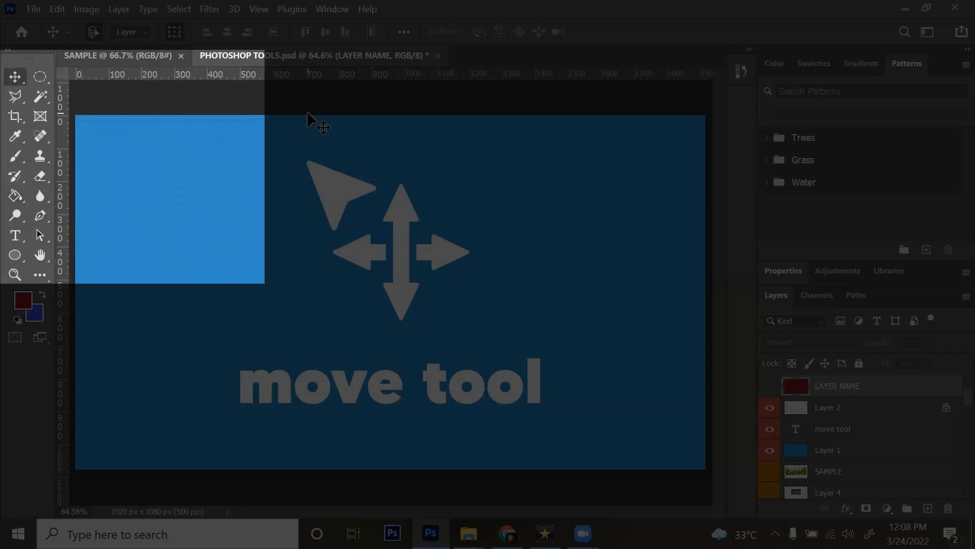
Step: Collapse the toolbox to one column and apply Lock All to the blue Layer 1
click(396, 213)
click(7, 50)
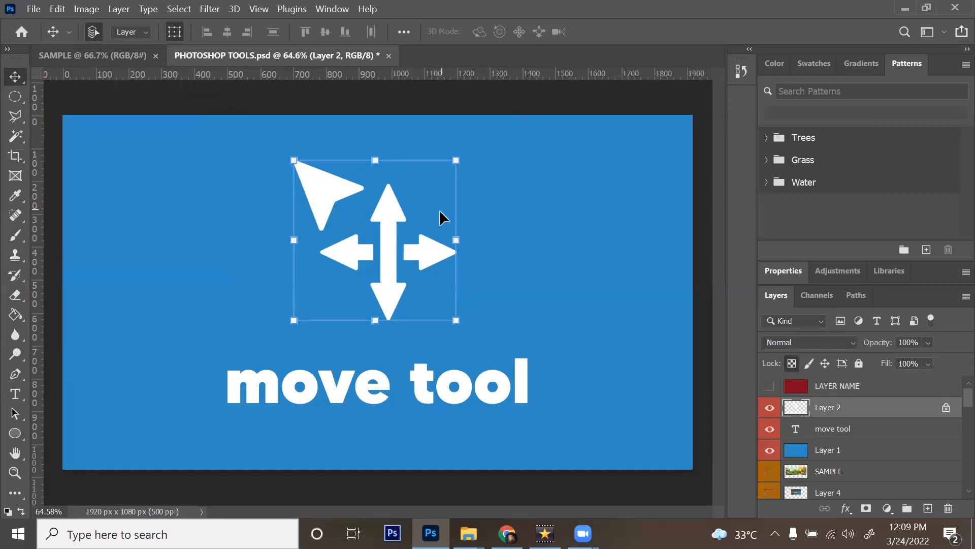
click(518, 196)
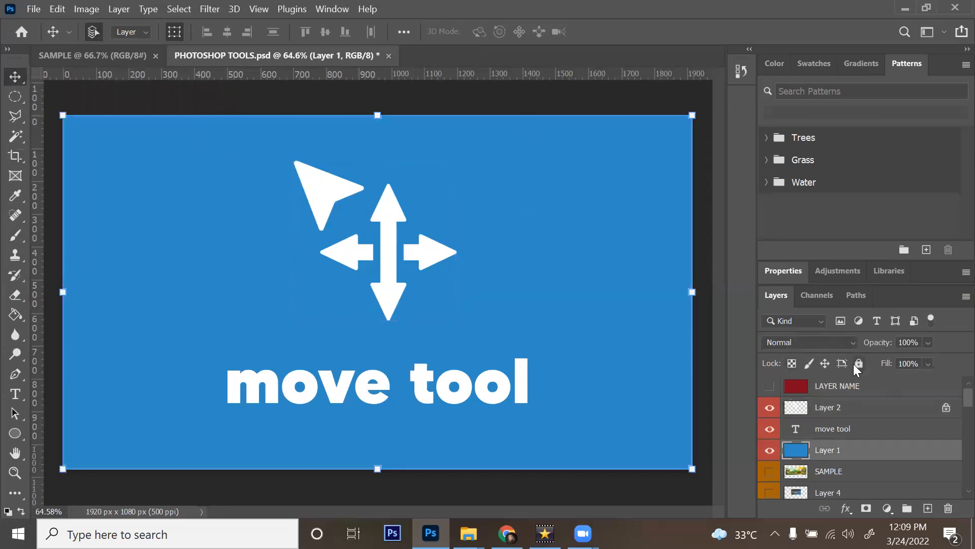
click(859, 363)
click(400, 215)
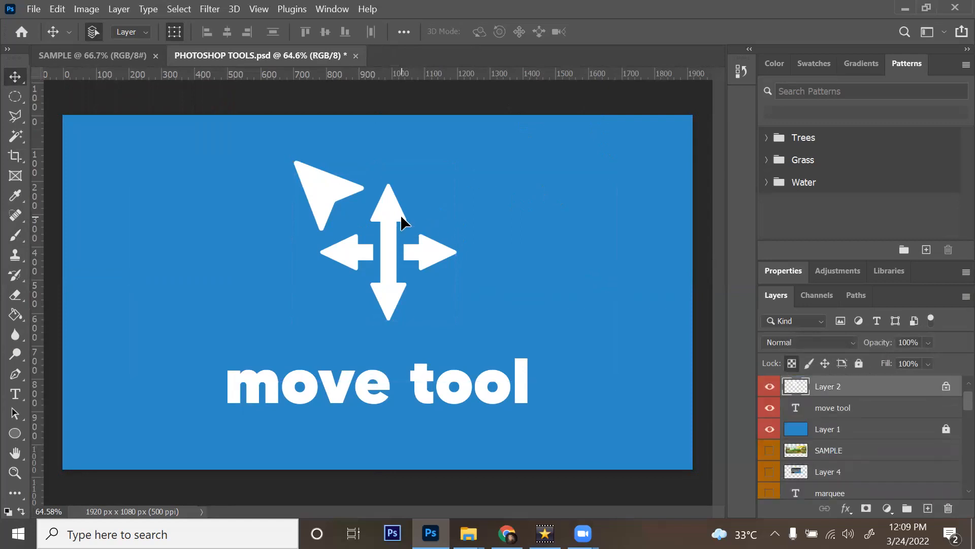
drag(394, 193, 428, 212)
key(ctrl+z)
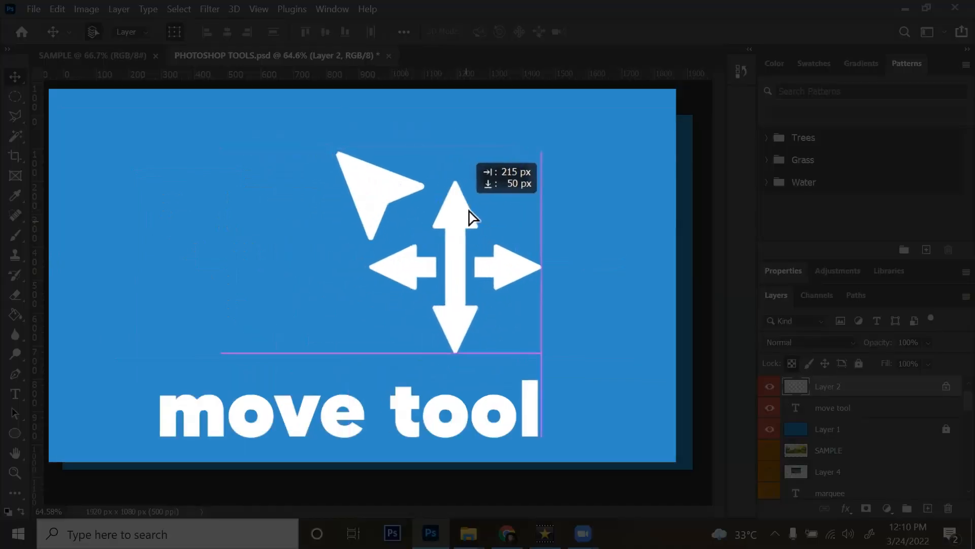
drag(472, 218, 361, 224)
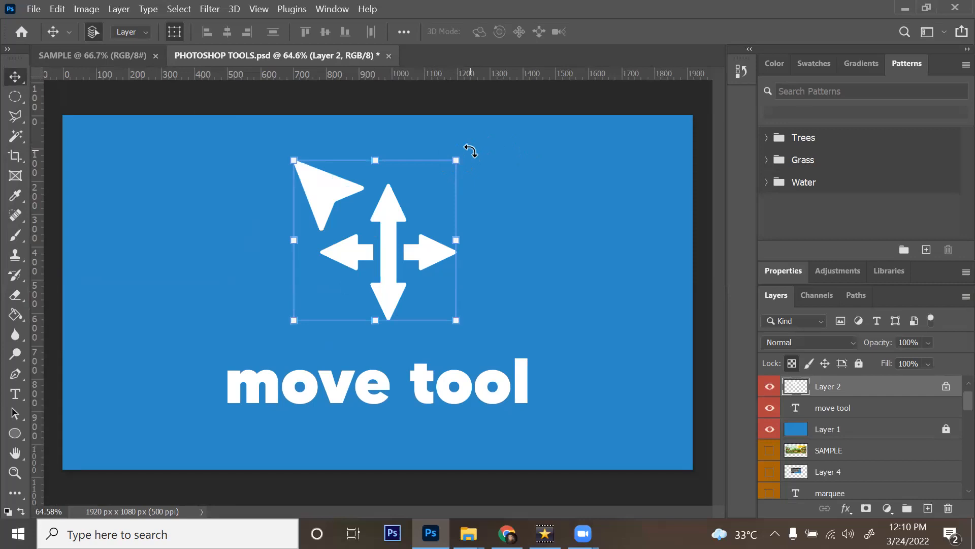
key(ctrl)
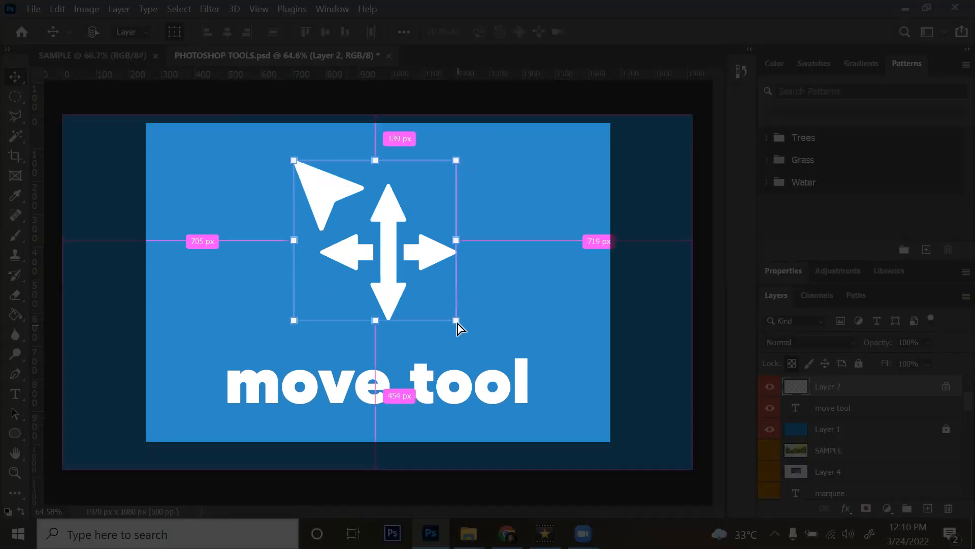
Step: Skew the arrows by raising the top-right and bottom-right transform handles, after undoing earlier attempts
drag(456, 321, 454, 267)
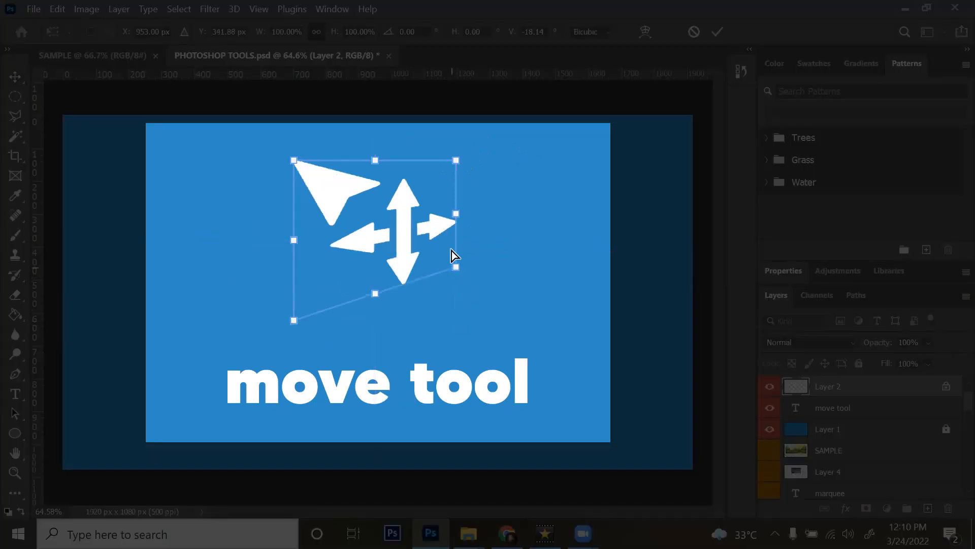
key(ctrl+z)
mouse_move(452, 154)
mouse_down()
mouse_move(453, 124)
mouse_move(453, 148)
mouse_up()
key(ctrl+z)
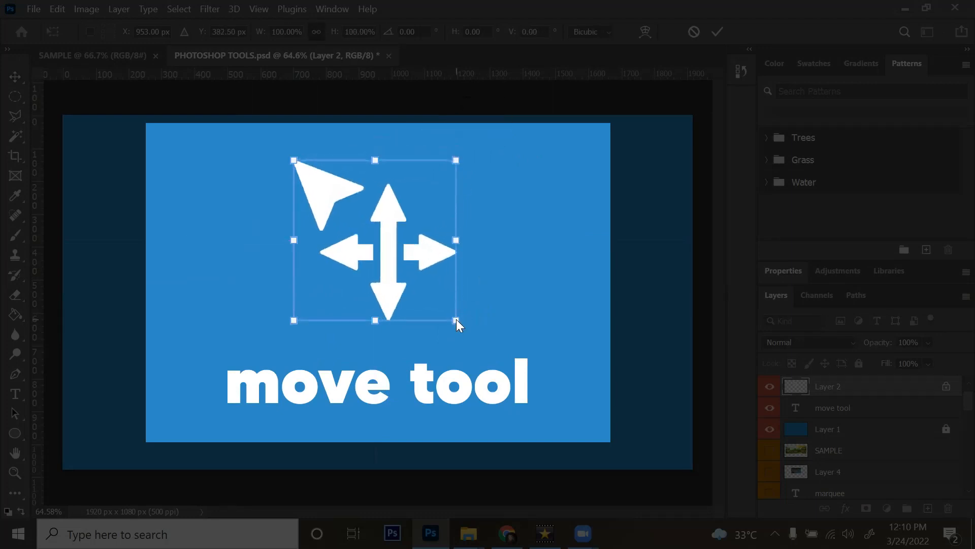
drag(455, 319, 461, 212)
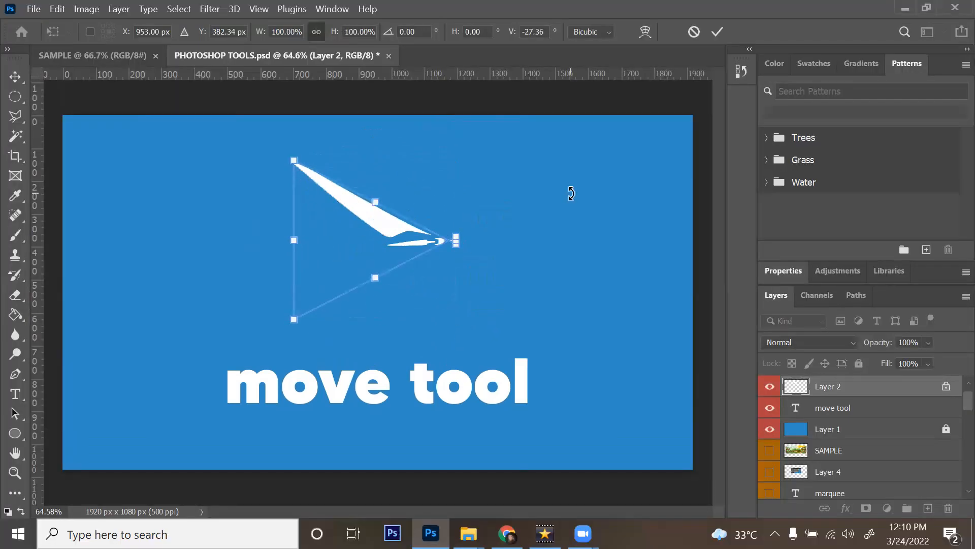
key(Return)
key(ctrl+z)
click(456, 160)
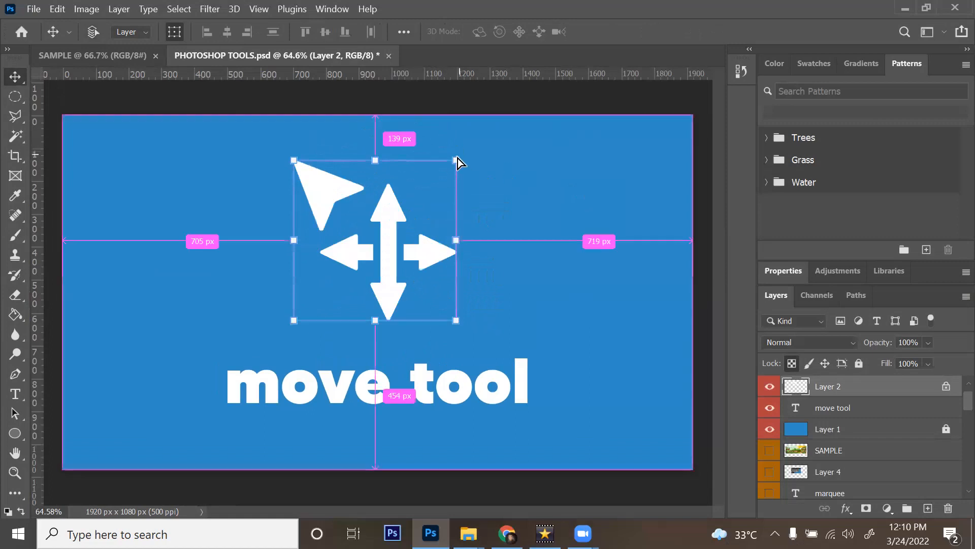
drag(455, 160, 452, 128)
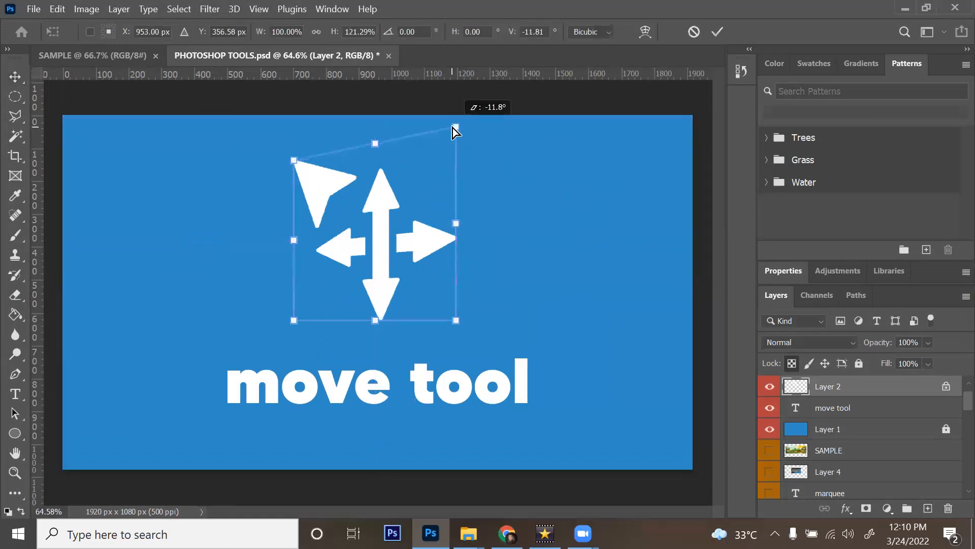
drag(459, 320, 452, 224)
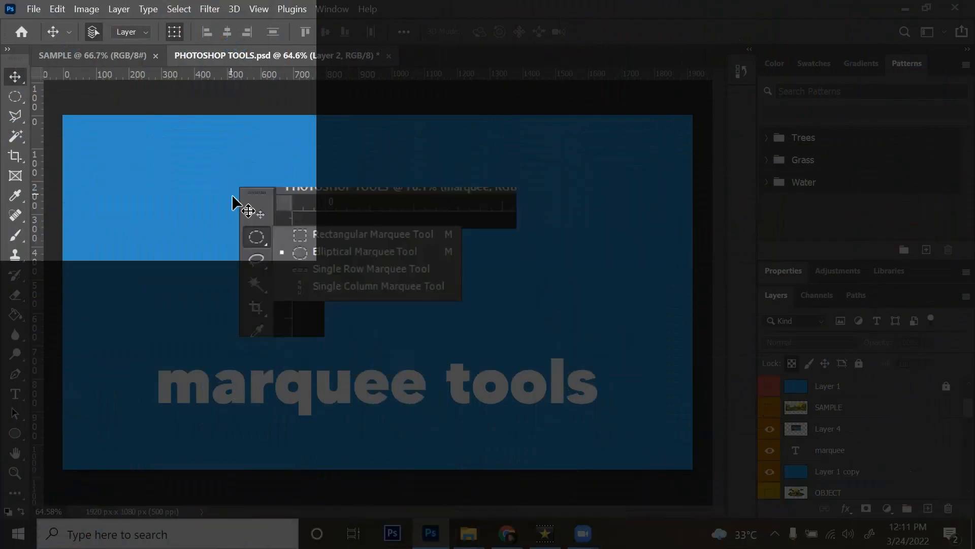
Step: Hide Layer 4 and the marquee text, show and select SAMPLE, and pick the Rectangular Marquee
click(311, 226)
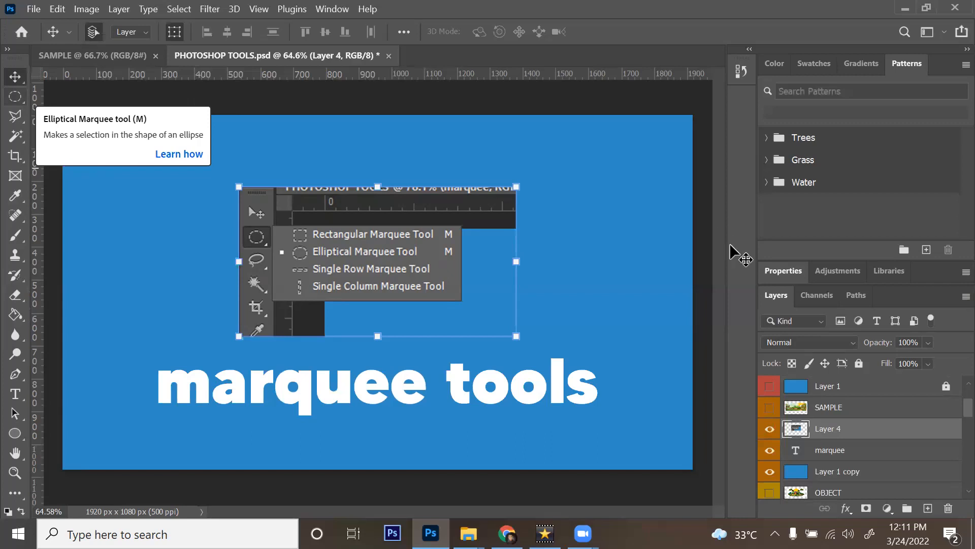
click(769, 429)
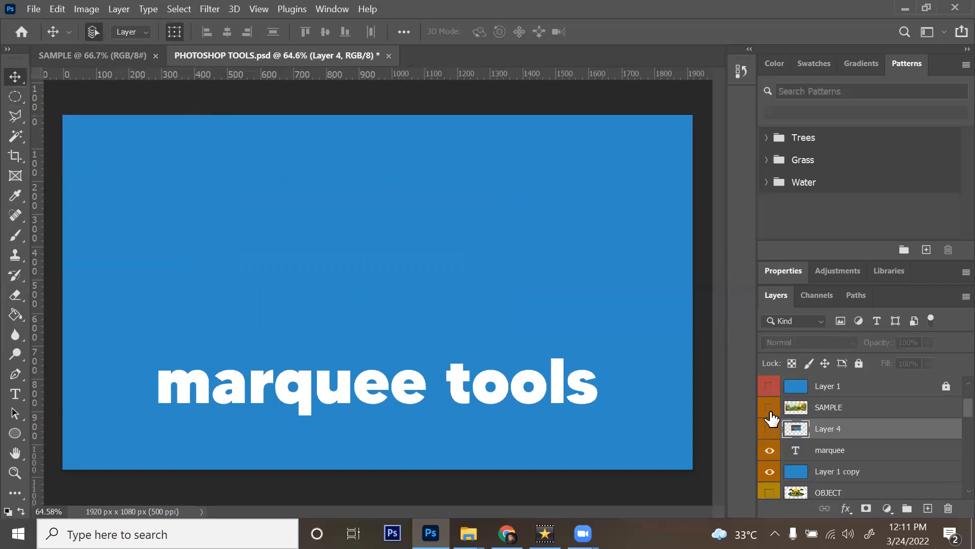
click(769, 451)
click(770, 407)
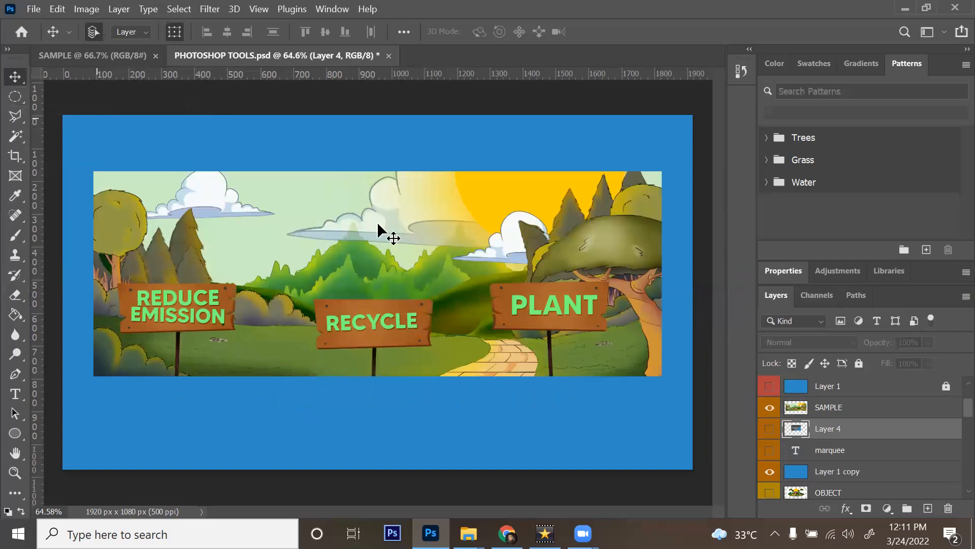
click(488, 232)
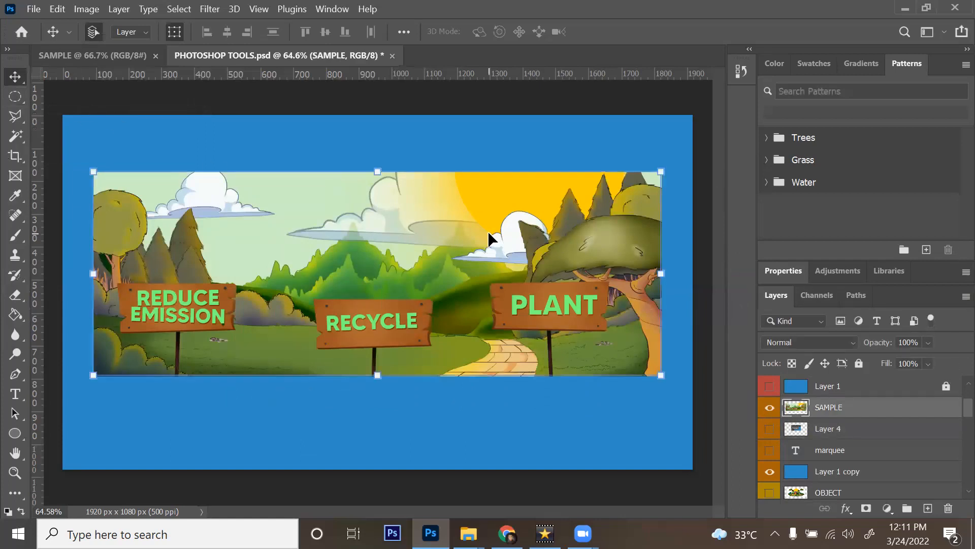
click(14, 101)
right_click(14, 97)
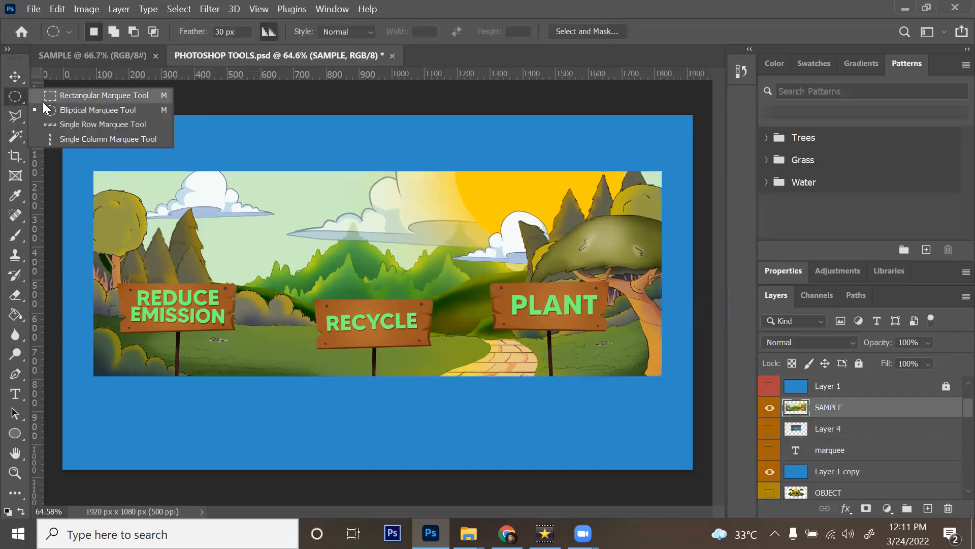
Step: Select a rectangle at the landscape's upper left and move it below the image
click(43, 101)
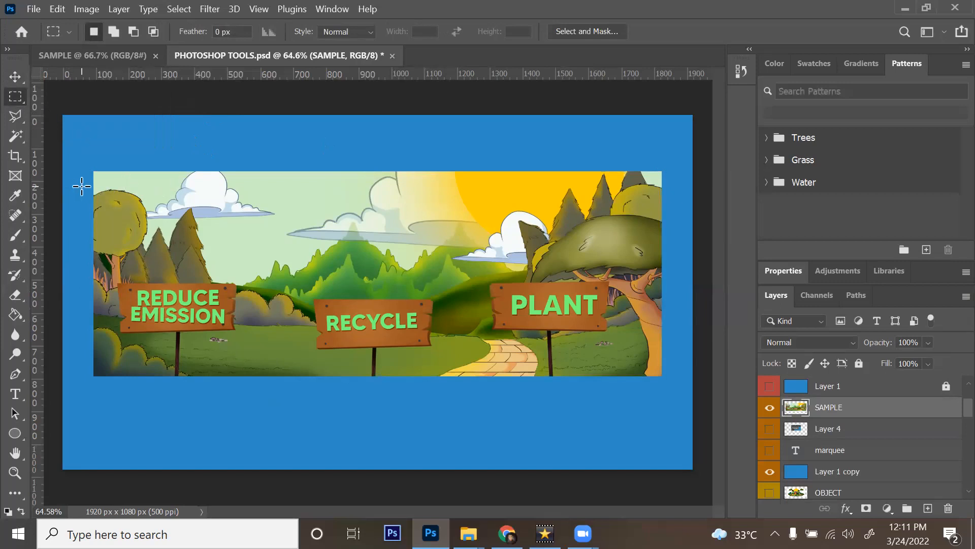
drag(81, 186, 357, 279)
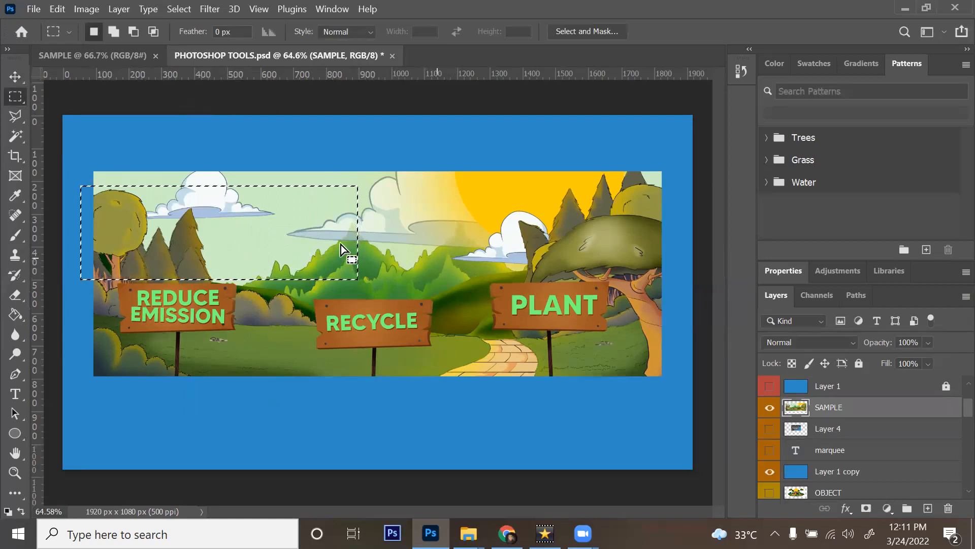
key(v)
drag(322, 212, 323, 417)
Step: Deselect and draw a 30 px feathered ellipse beside the PLANT sign
key(ctrl+d)
click(18, 95)
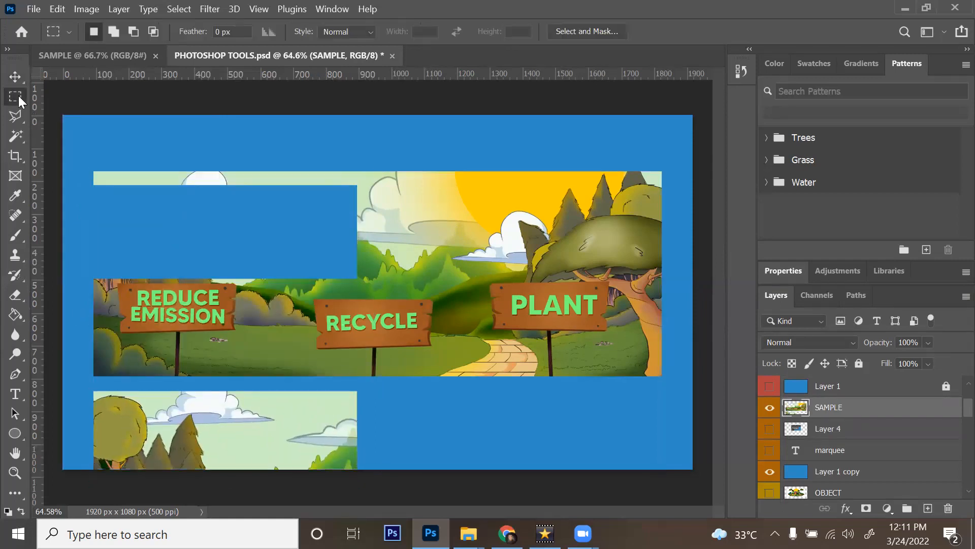
click(46, 109)
drag(427, 226, 539, 343)
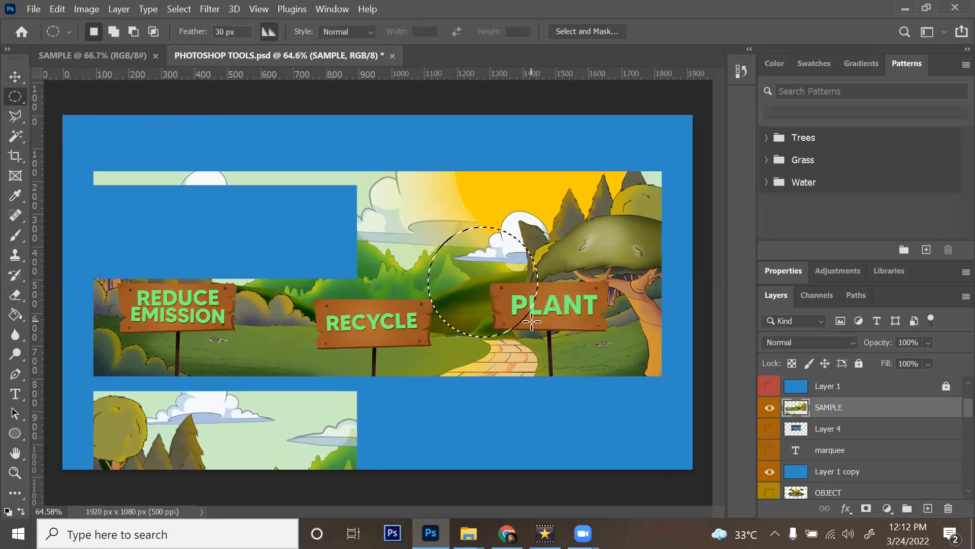
Step: Move the feathered circular patch up to the canvas top and zoom in to 100% on it
key(v)
drag(501, 269, 497, 127)
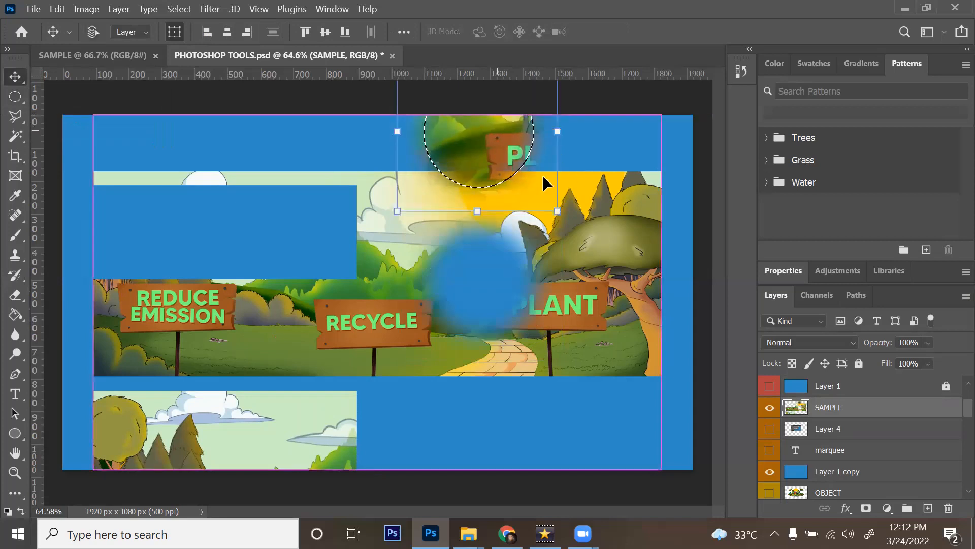
key(z)
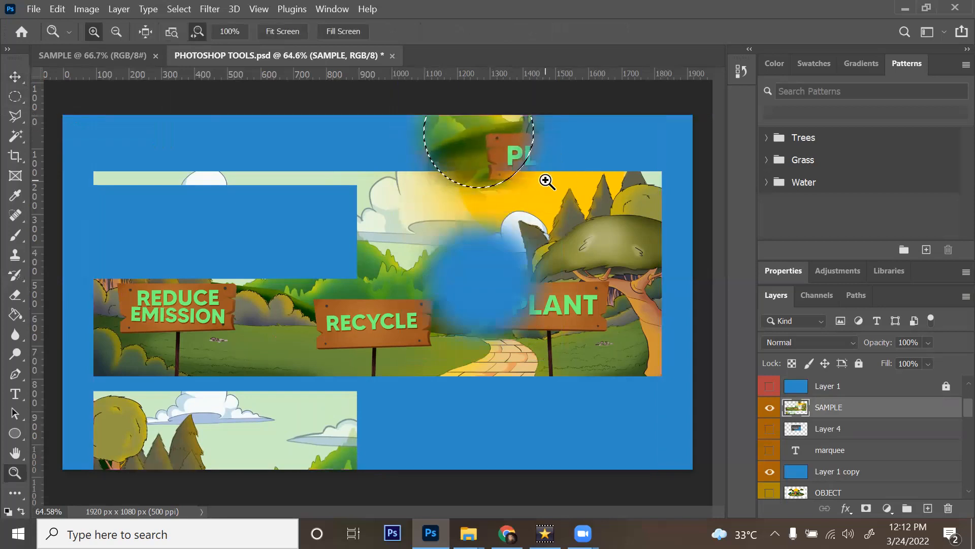
click(473, 149)
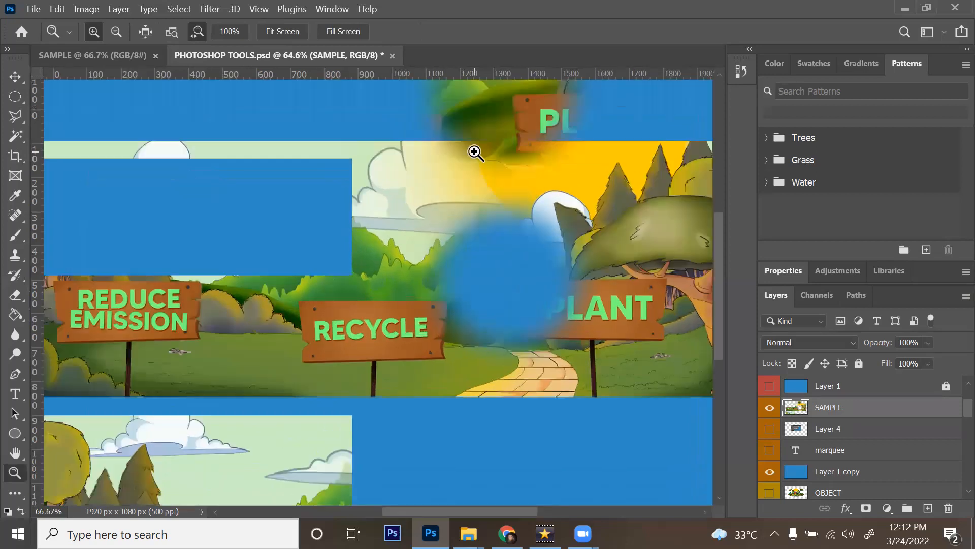
click(473, 149)
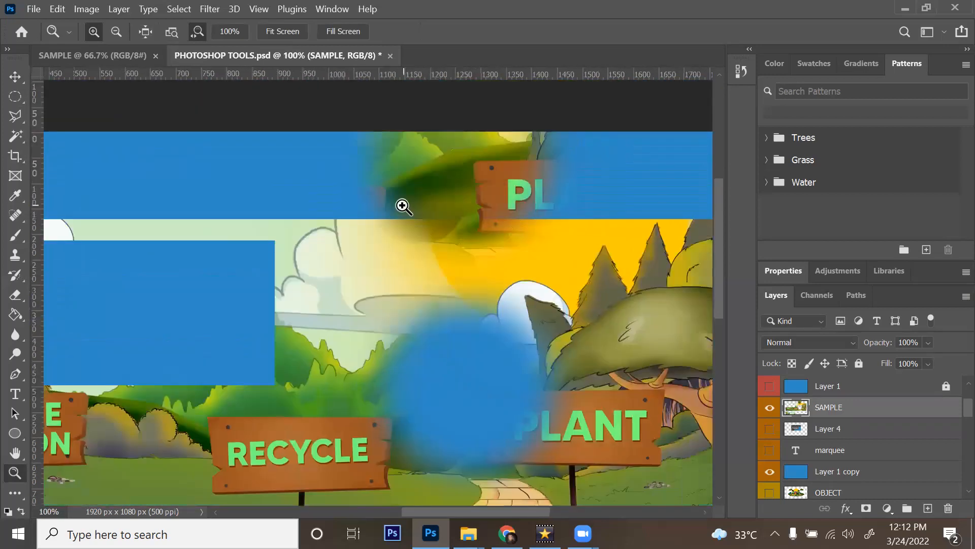
Step: Fit the canvas in the window and return to the Elliptical Marquee
key(ctrl+0)
key(v)
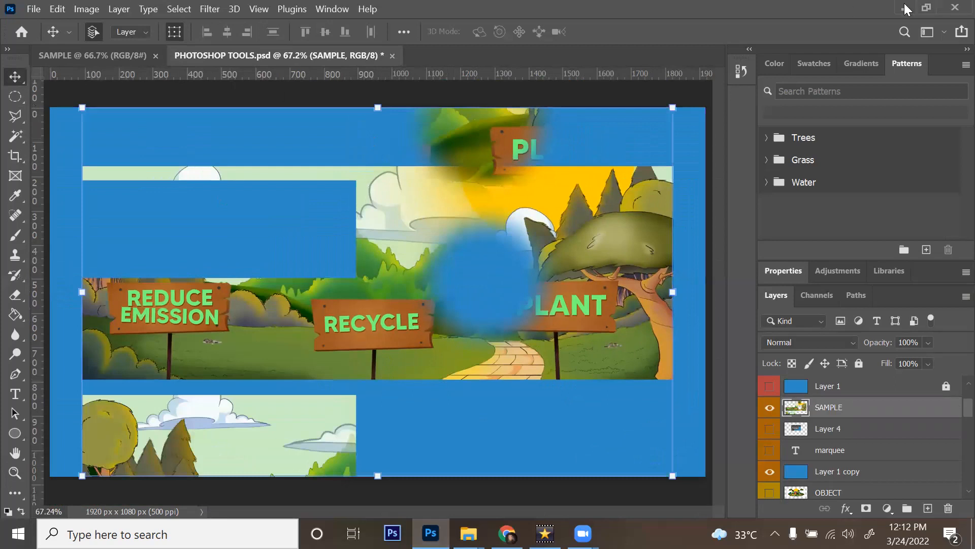
key(m)
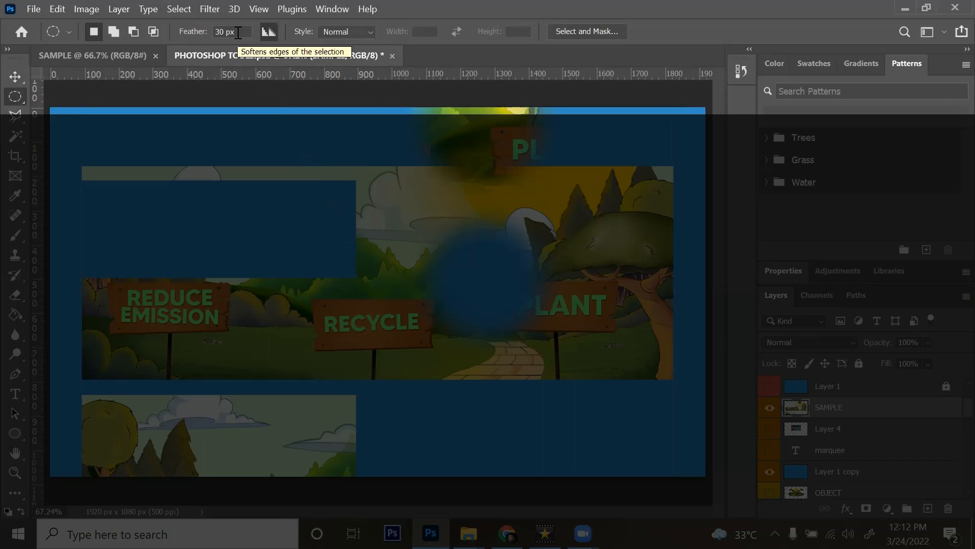
Step: Undo the moved feathered circle and rectangular piece so the landscape is whole again
drag(237, 32, 186, 28)
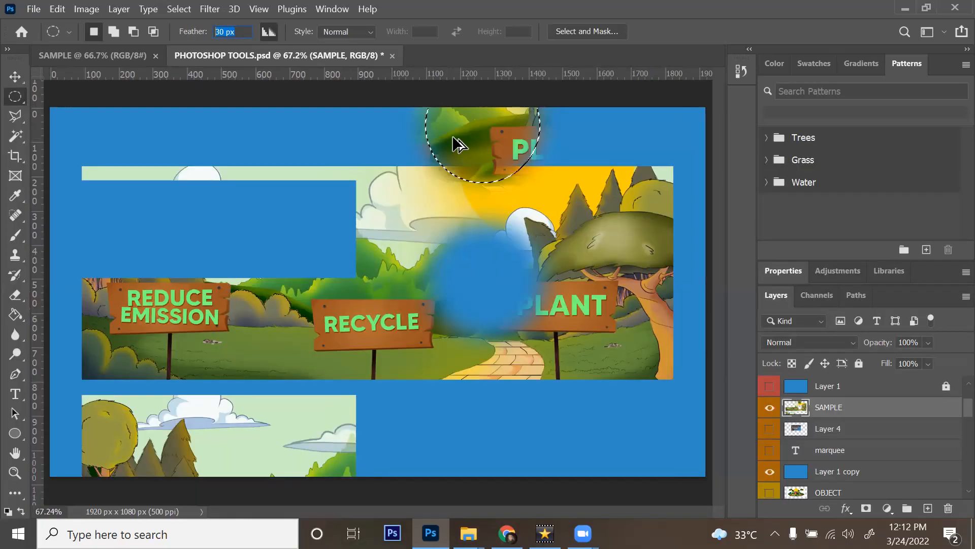
key(ctrl+alt+z)
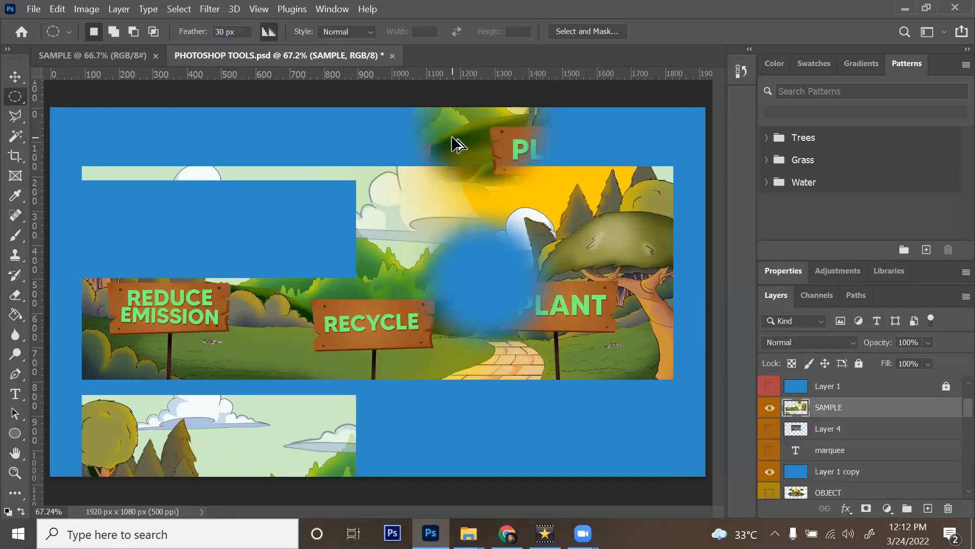
drag(452, 136, 454, 134)
key(ctrl+z)
key(ctrl+z)
key(ctrl+z)
key(ctrl+z)
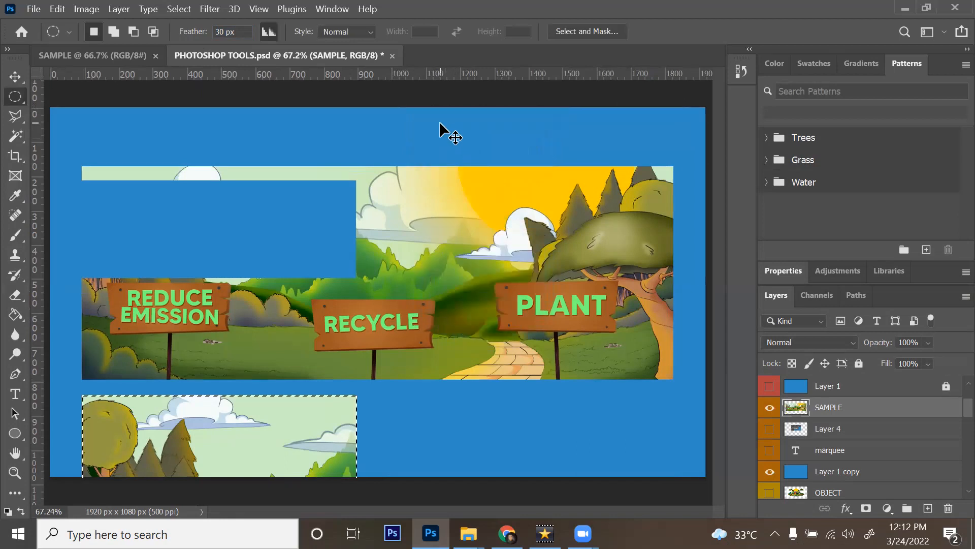
key(ctrl+z)
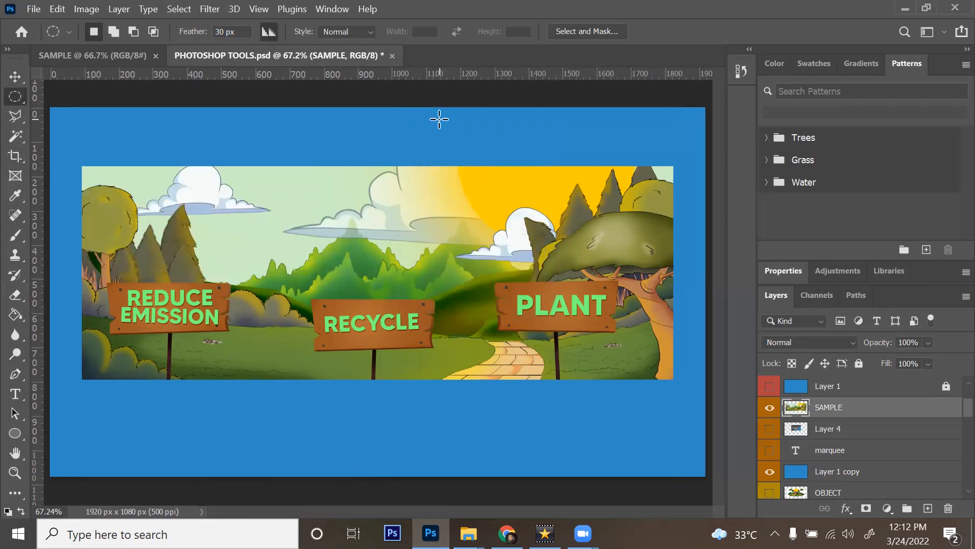
double_click(239, 31)
Step: With 15 px feather, move a soft circle from near RECYCLE below the scene
text(20)
text(15)
drag(239, 219, 387, 337)
key(v)
mouse_move(335, 312)
mouse_down()
mouse_move(310, 437)
mouse_move(315, 450)
mouse_move(326, 446)
mouse_up()
key(ctrl+d)
Step: With 5 px feather, move a 226 px circle from near the PLANT sign below the scene
key(m)
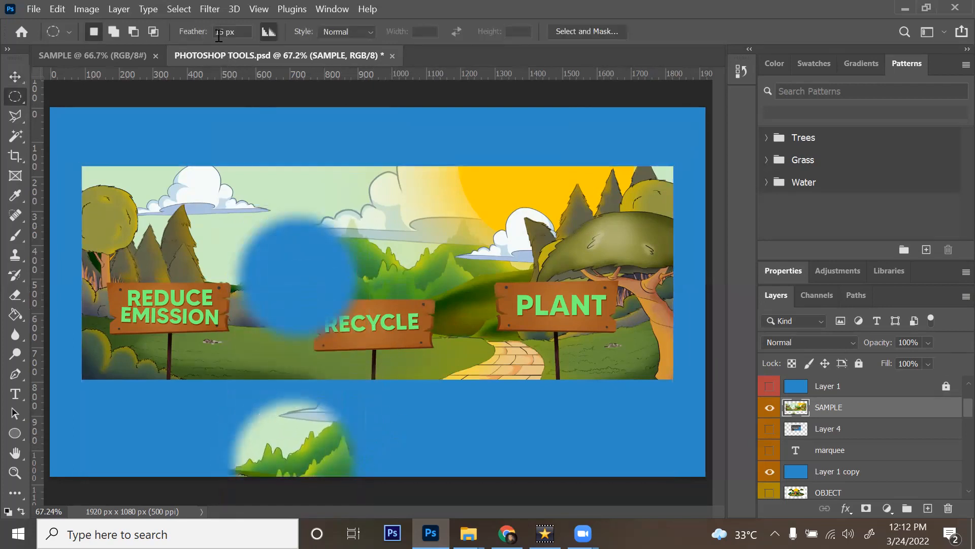
drag(237, 33, 180, 38)
text(5)
drag(452, 220, 535, 294)
key(v)
drag(502, 246, 439, 448)
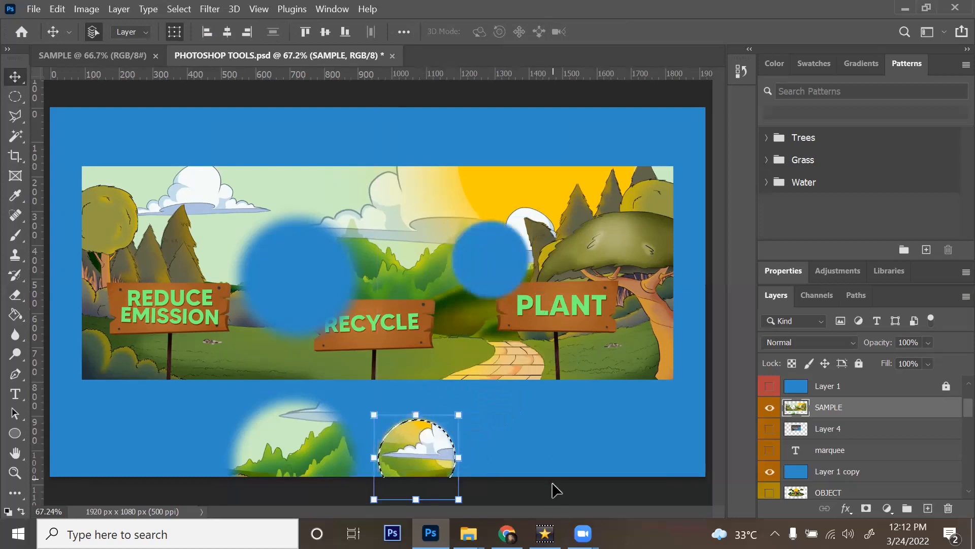
key(ctrl+d)
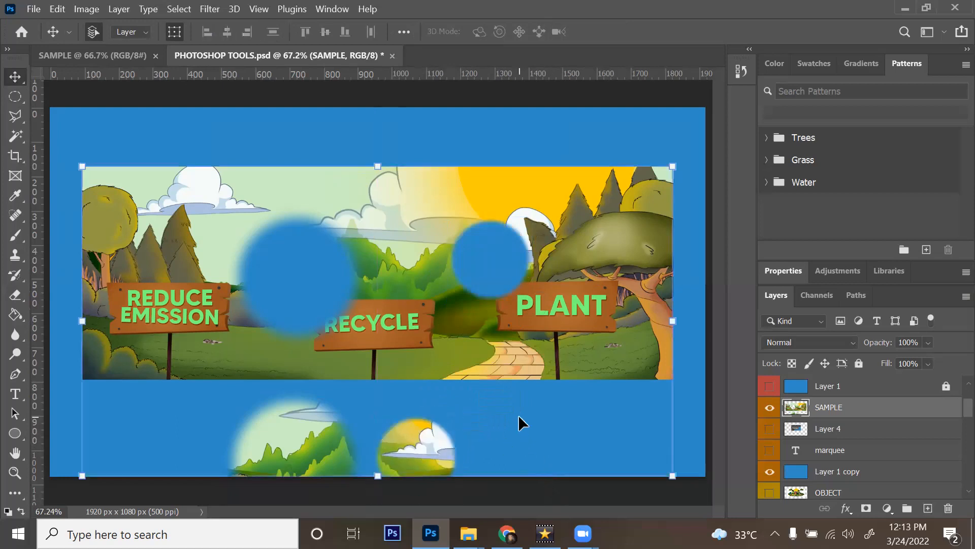
Step: With 0 px feather, move a hard-edged 162 px tree circle down onto the blue area
key(m)
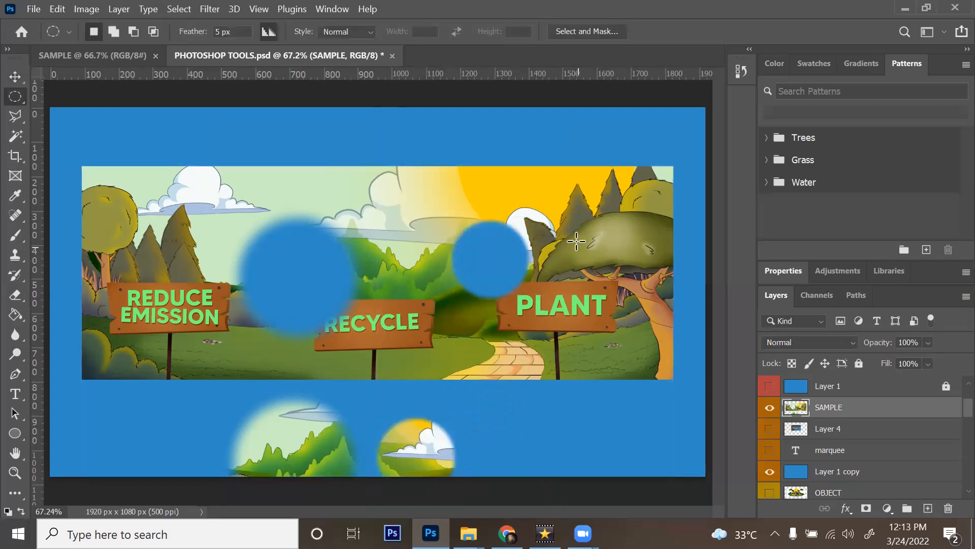
click(214, 32)
text(0)
key(Return)
drag(584, 222, 639, 278)
key(v)
drag(613, 240, 513, 450)
click(577, 505)
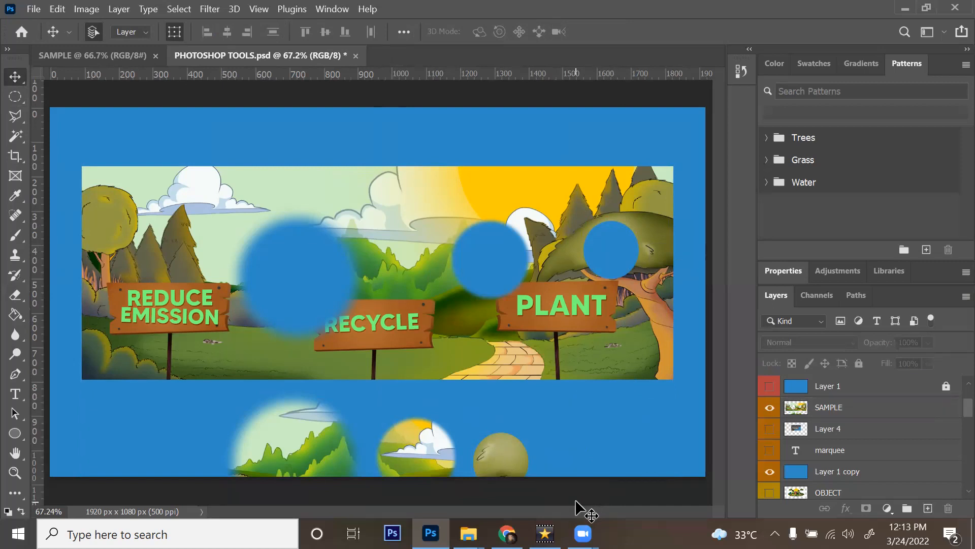
Step: Hide SAMPLE and show Layer 1 copy 2, the marquee copy text and Layer 6's lasso screenshot
click(769, 407)
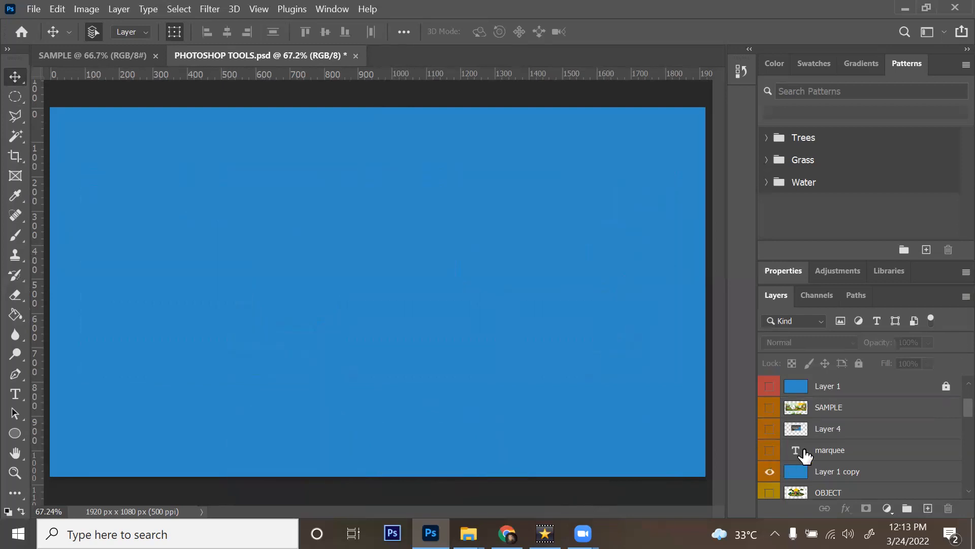
scroll(776, 451, down, 2)
click(769, 429)
scroll(837, 429, down, 1)
click(768, 408)
scroll(780, 424, down, 1)
click(769, 471)
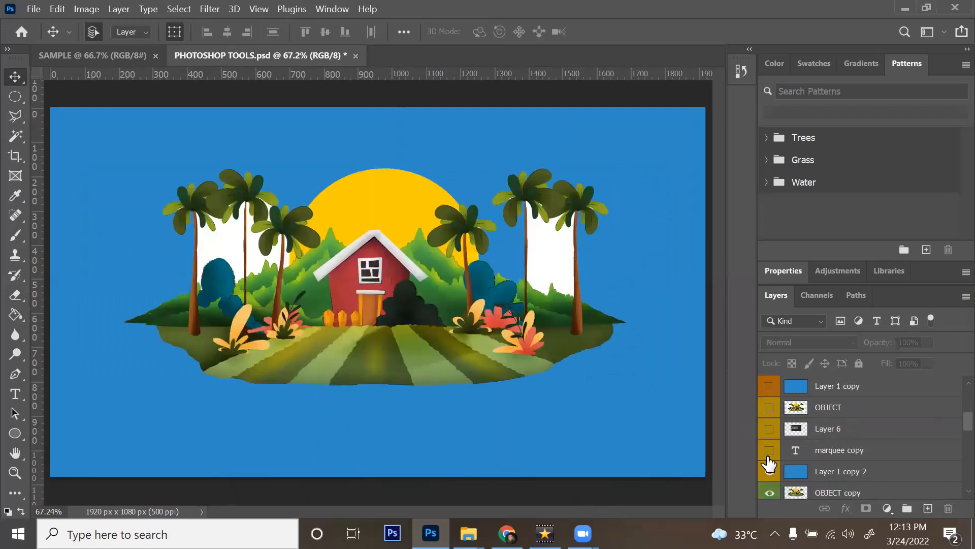
click(770, 450)
click(769, 428)
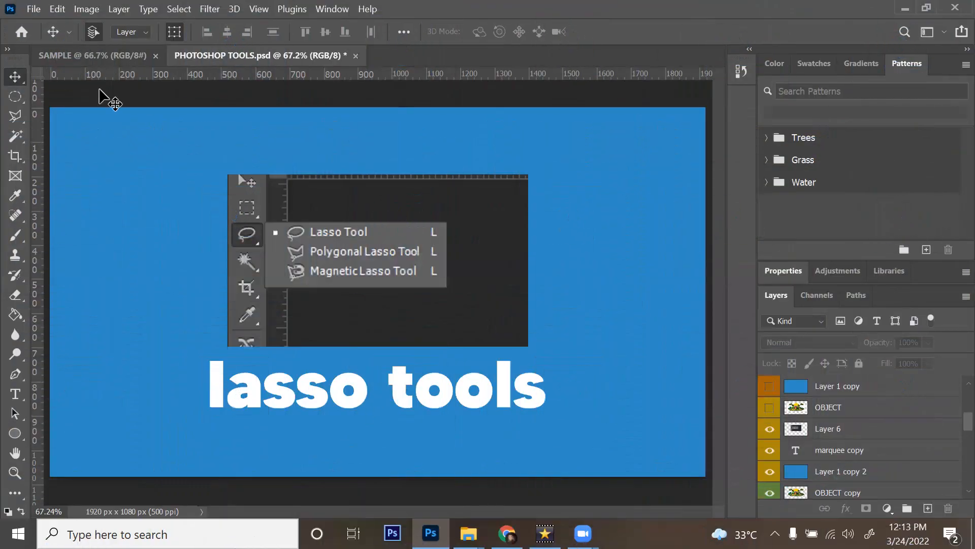
Step: Try the Lasso and Magnetic Lasso variants, ending with the freehand Lasso selected
click(11, 122)
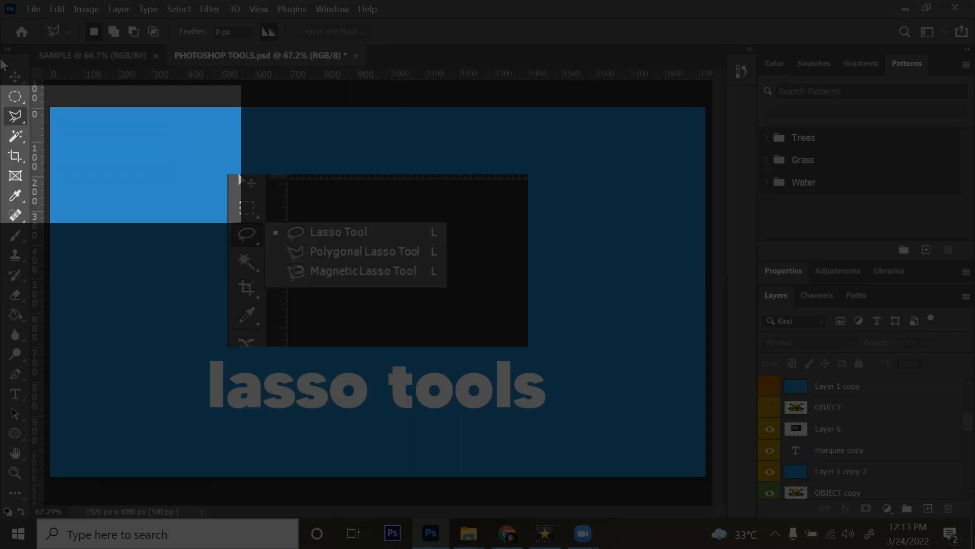
right_click(13, 122)
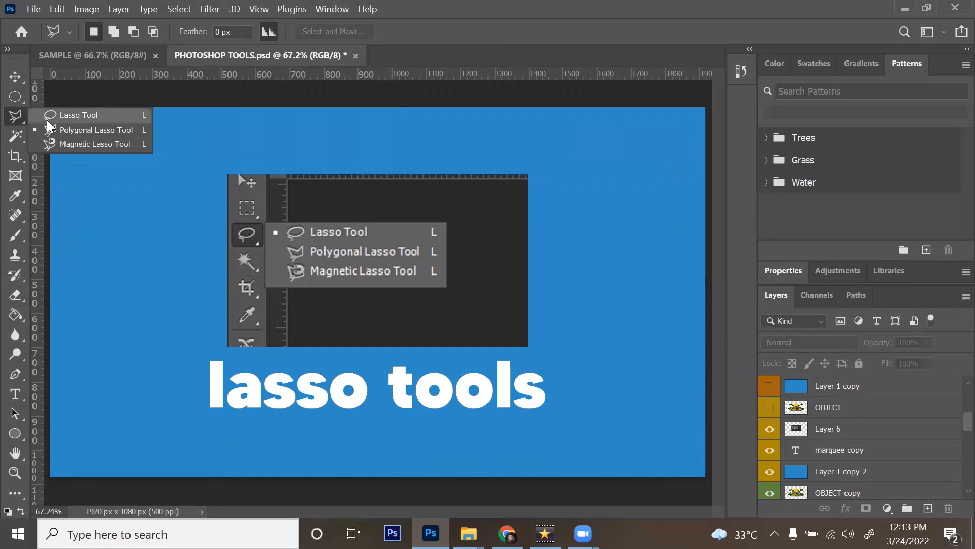
click(47, 120)
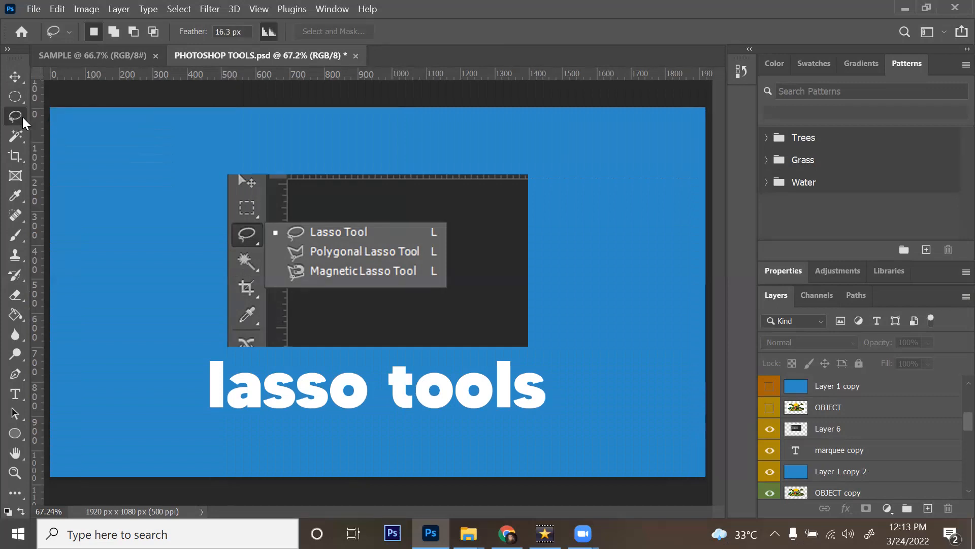
right_click(22, 117)
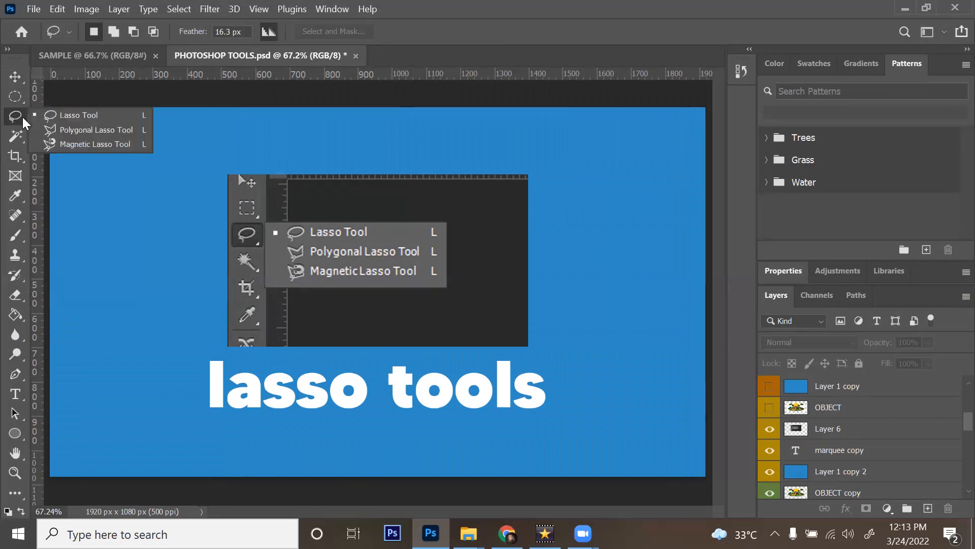
click(80, 142)
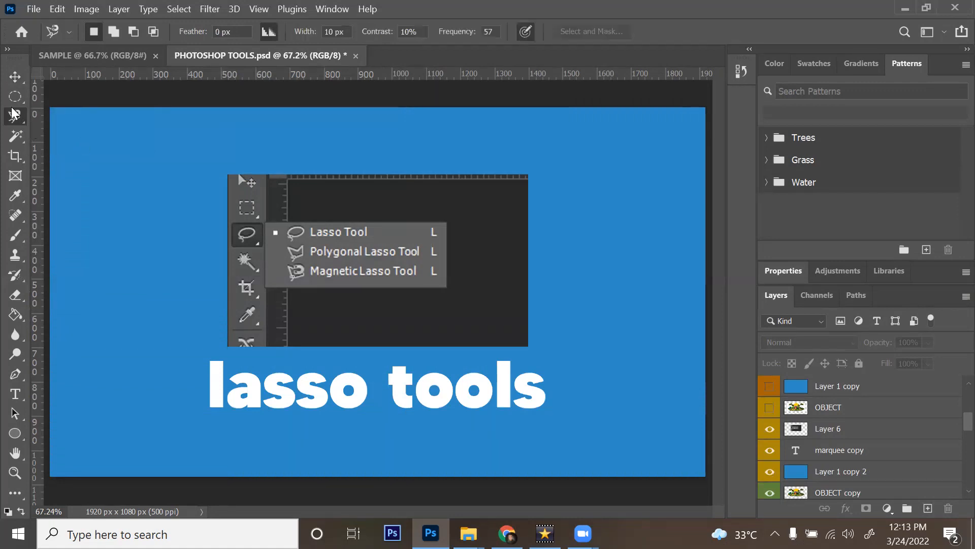
right_click(16, 118)
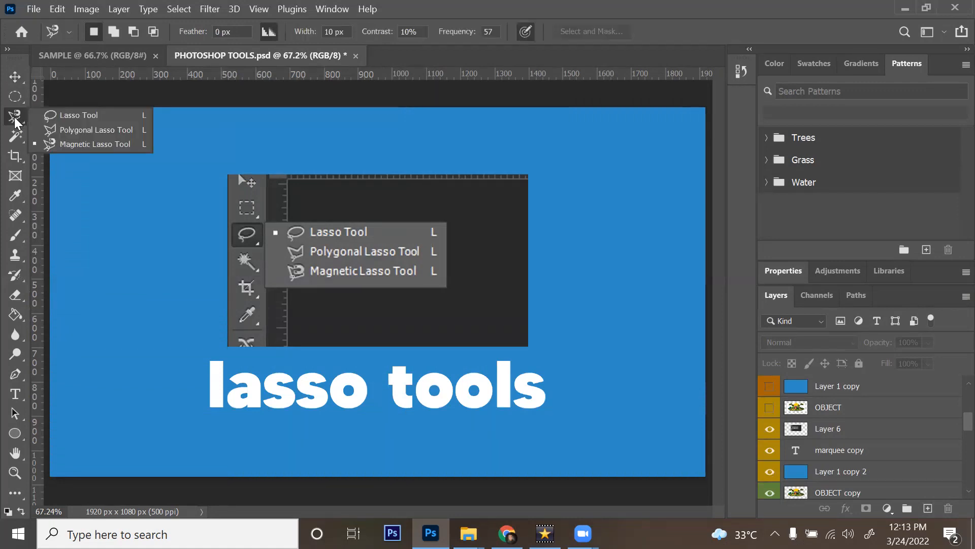
click(16, 121)
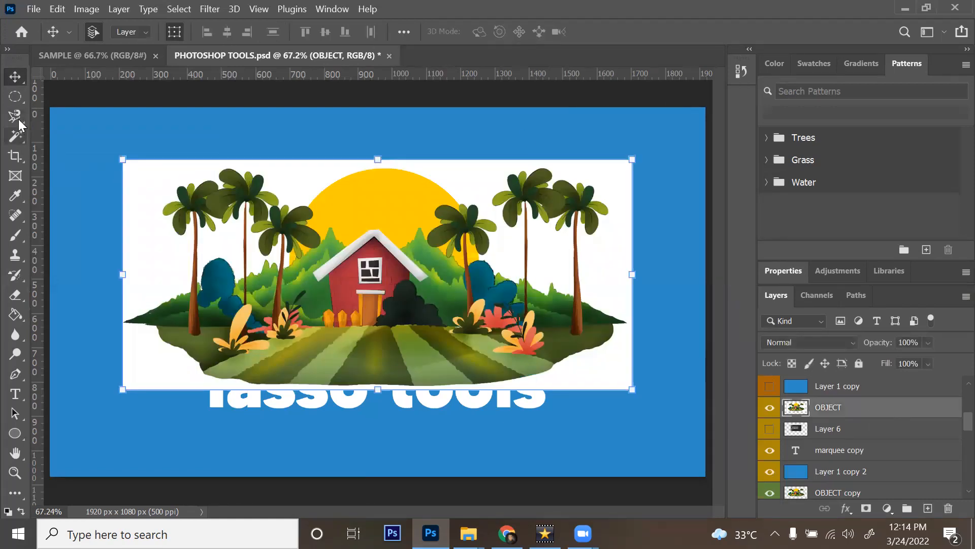
click(18, 120)
right_click(18, 120)
click(45, 118)
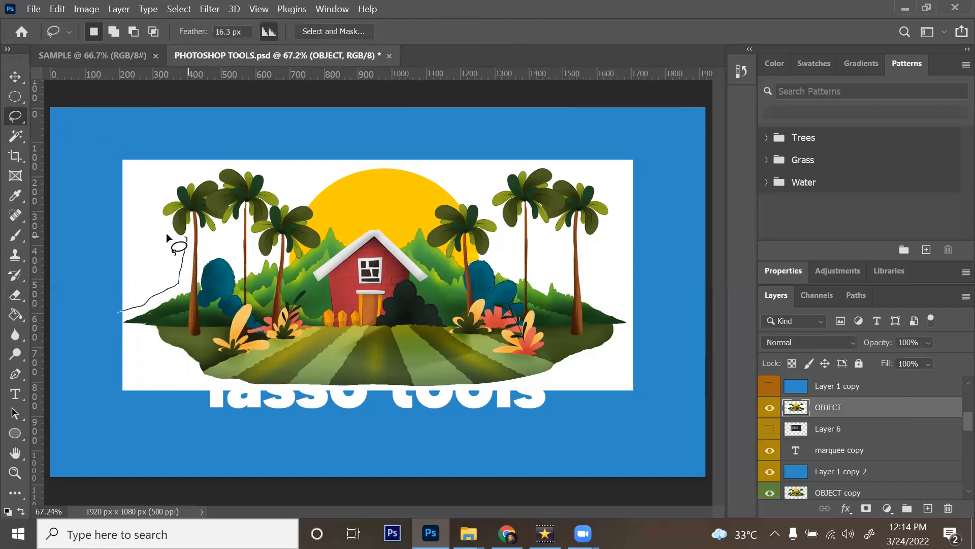
Step: Lasso the white top-left area of the illustration and delete it
drag(169, 174, 197, 165)
mouse_move(114, 146)
mouse_down()
mouse_move(107, 282)
mouse_move(117, 312)
mouse_up()
key(Delete)
Step: Reset feather to 0 px, deselect, and switch to the Polygonal Lasso
double_click(233, 31)
text(0)
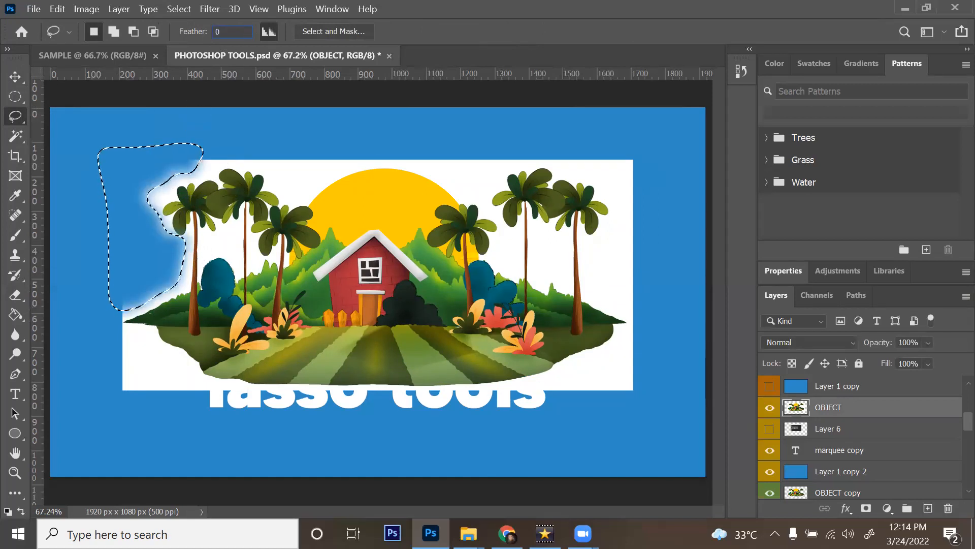
key(Return)
key(ctrl+d)
key(shift+l)
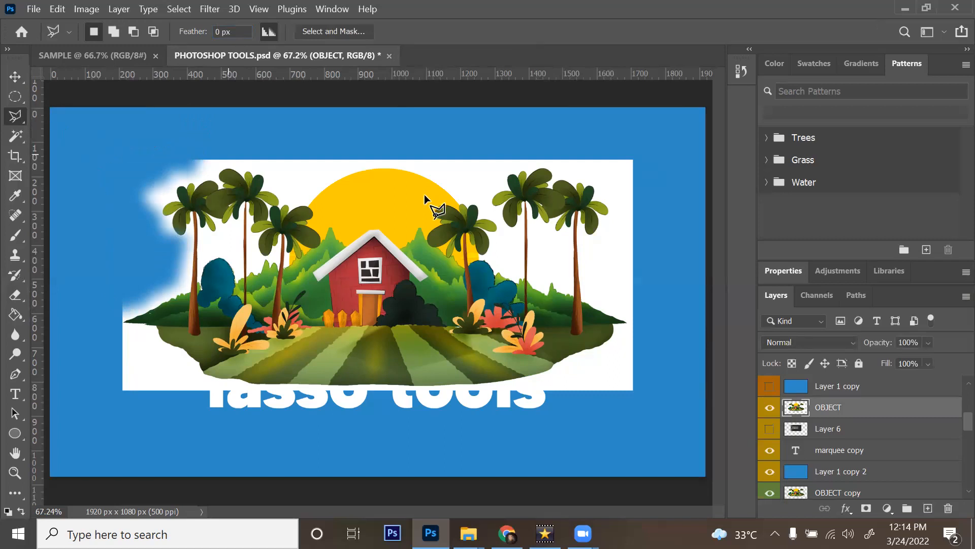
click(595, 204)
click(593, 285)
click(588, 285)
click(544, 160)
click(523, 277)
click(522, 194)
click(370, 286)
click(370, 199)
click(318, 200)
click(318, 289)
click(277, 249)
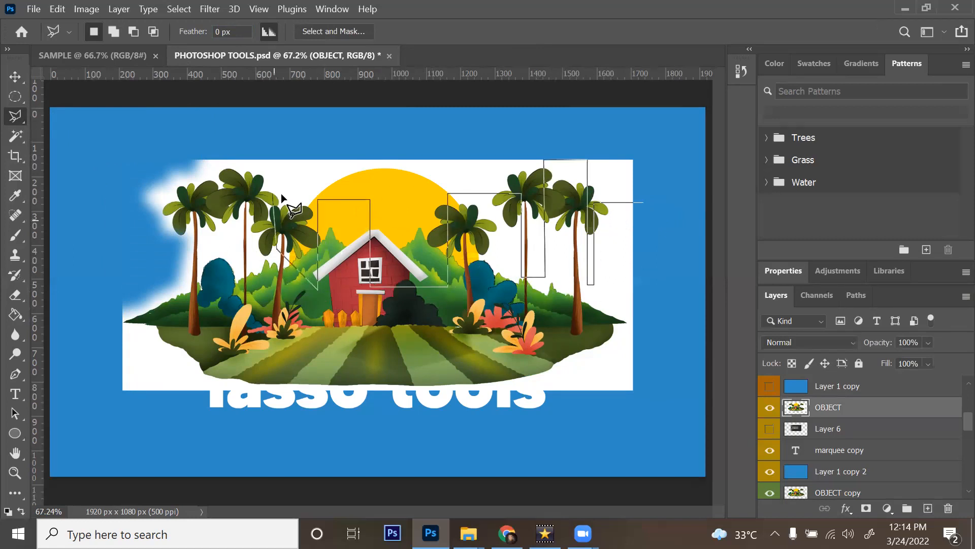
shift+click(227, 281)
shift+click(273, 325)
shift+click(272, 274)
shift+click(243, 244)
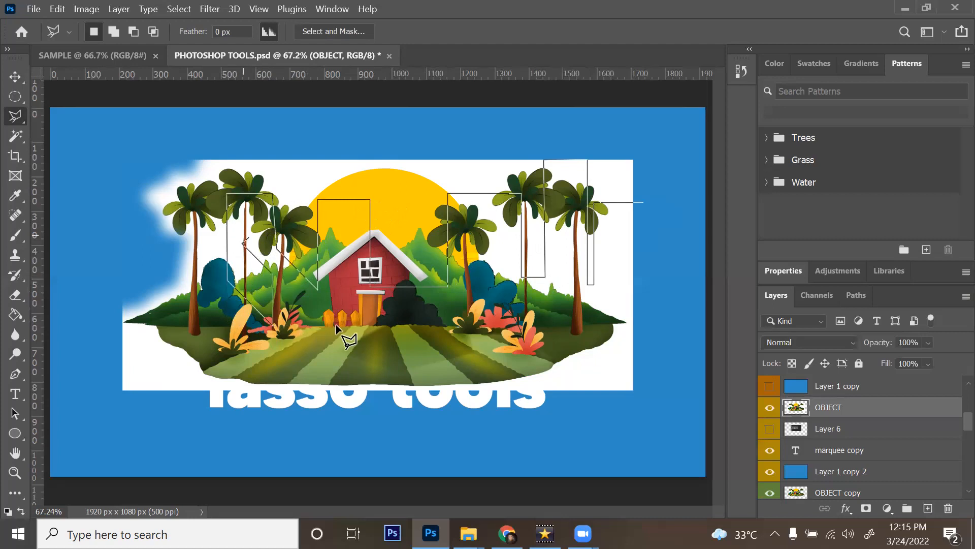
click(276, 262)
click(276, 342)
click(359, 341)
shift+click(485, 315)
shift+click(484, 259)
shift+click(501, 261)
shift+click(503, 319)
shift+click(567, 319)
shift+click(568, 236)
shift+click(572, 235)
shift+click(572, 308)
shift+click(617, 264)
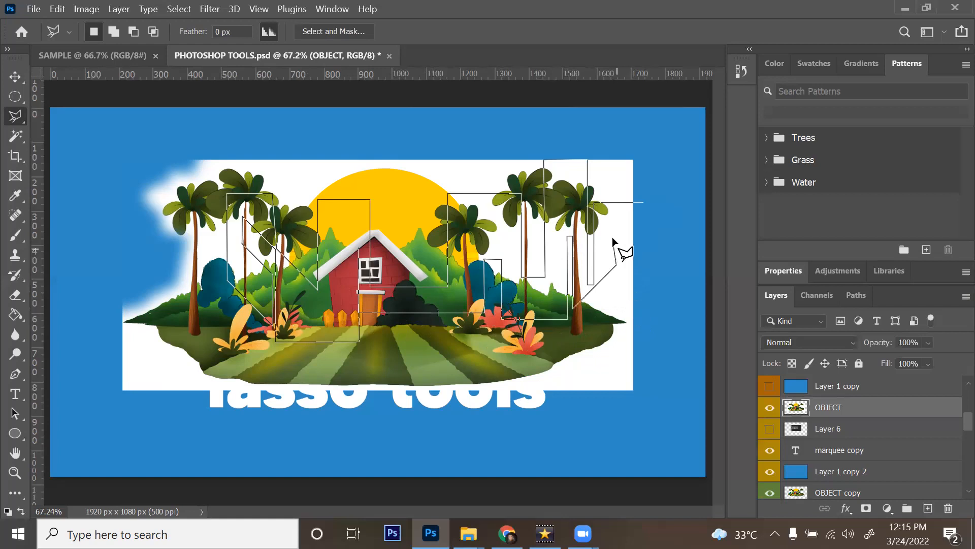
key(Return)
key(Delete)
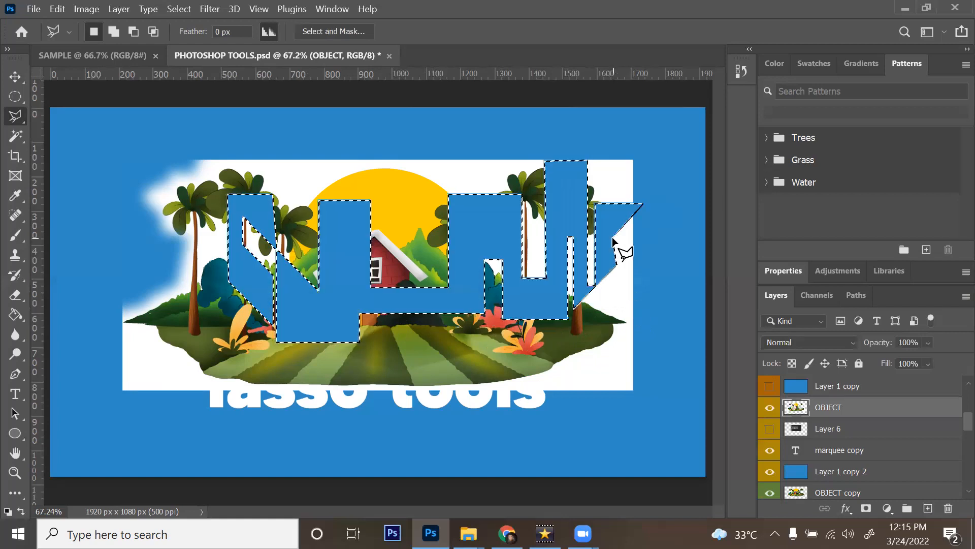
key(ctrl+d)
key(ctrl+z)
key(ctrl+z)
key(ctrl+z)
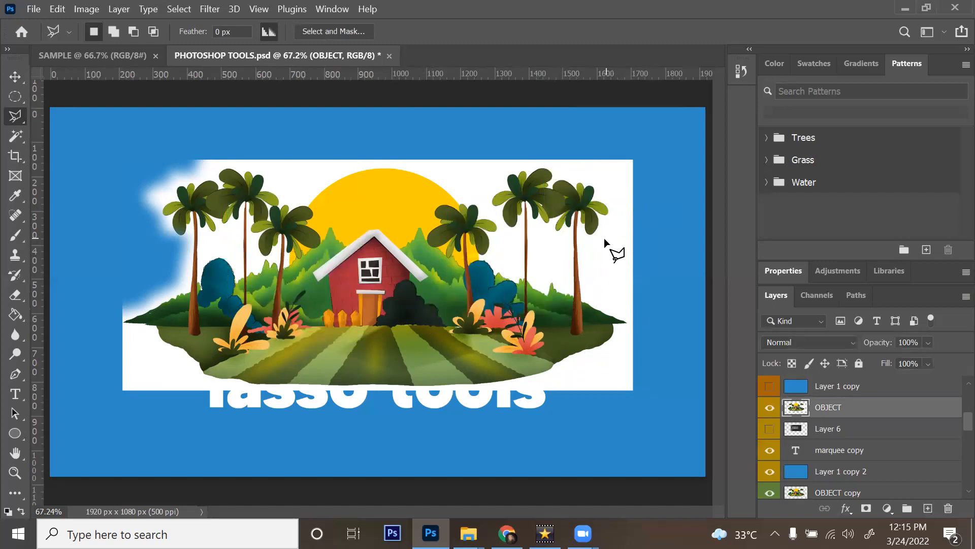
right_click(15, 120)
click(123, 140)
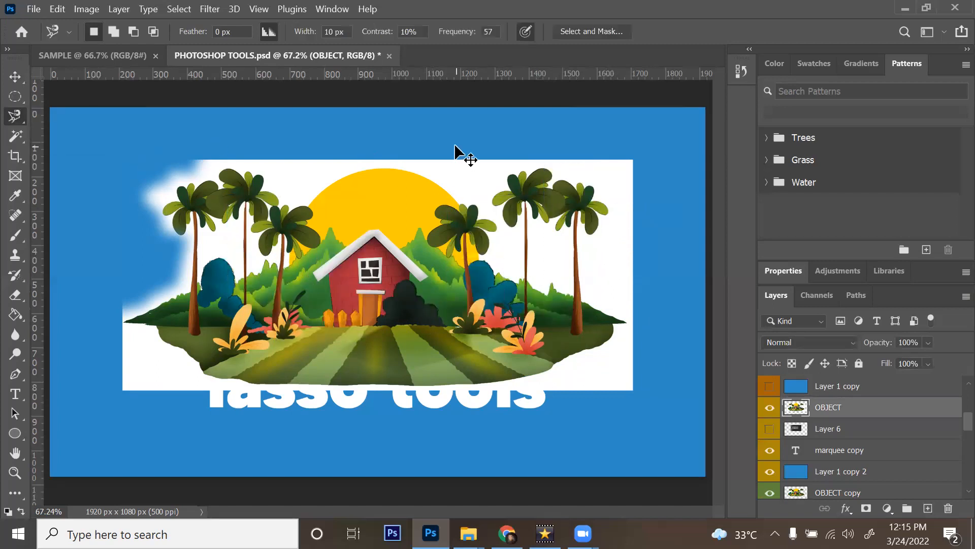
key(ctrl+z)
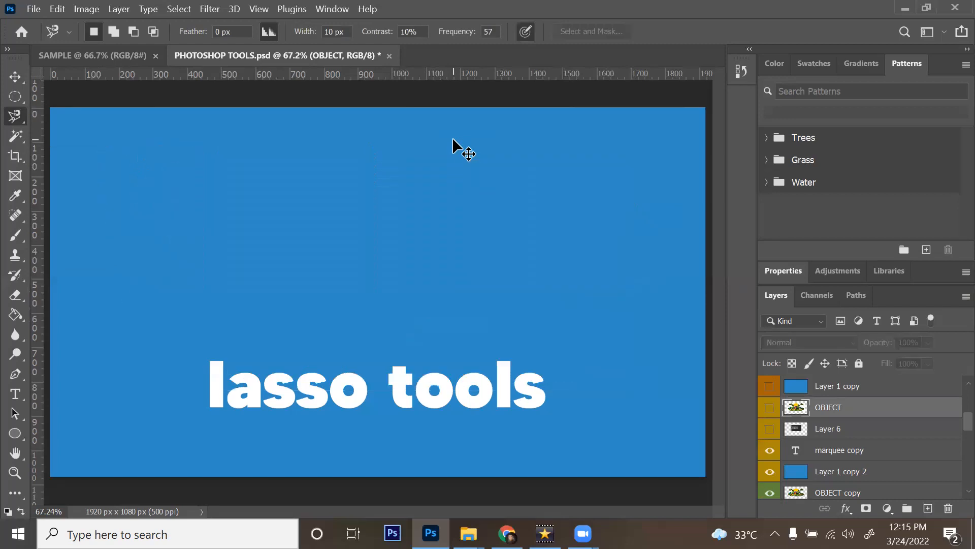
click(772, 410)
key(ctrl+plus)
key(space)
drag(178, 274, 296, 259)
drag(130, 316, 305, 319)
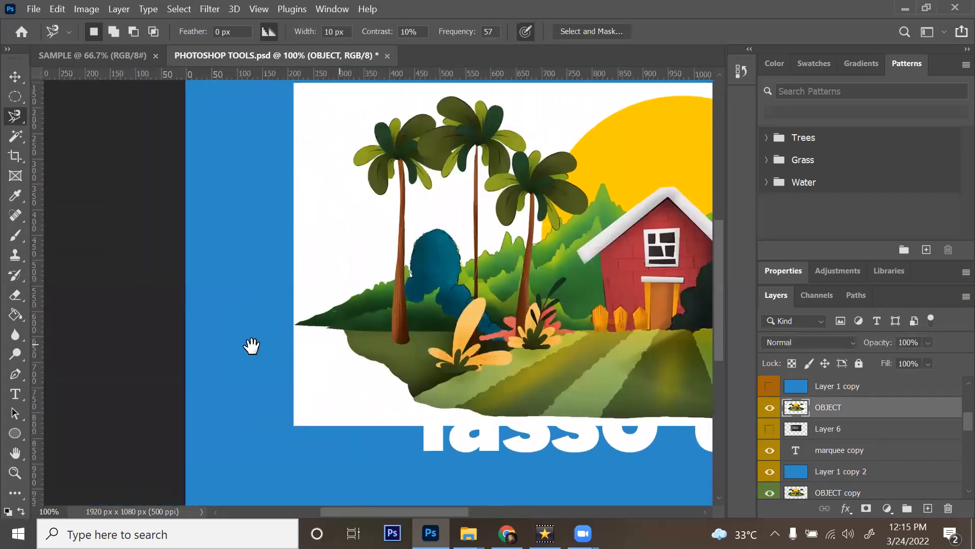
drag(251, 345, 203, 354)
click(178, 353)
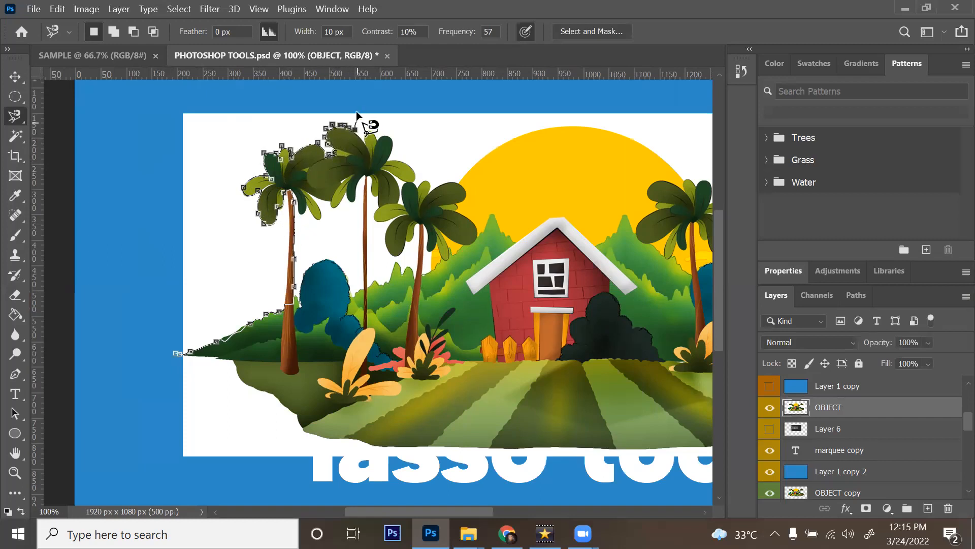
click(173, 346)
click(172, 352)
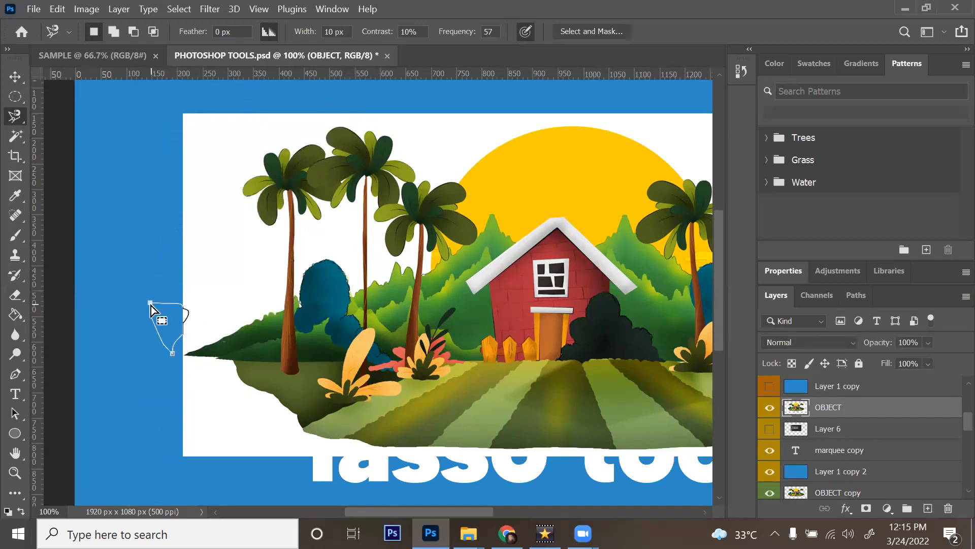
double_click(127, 278)
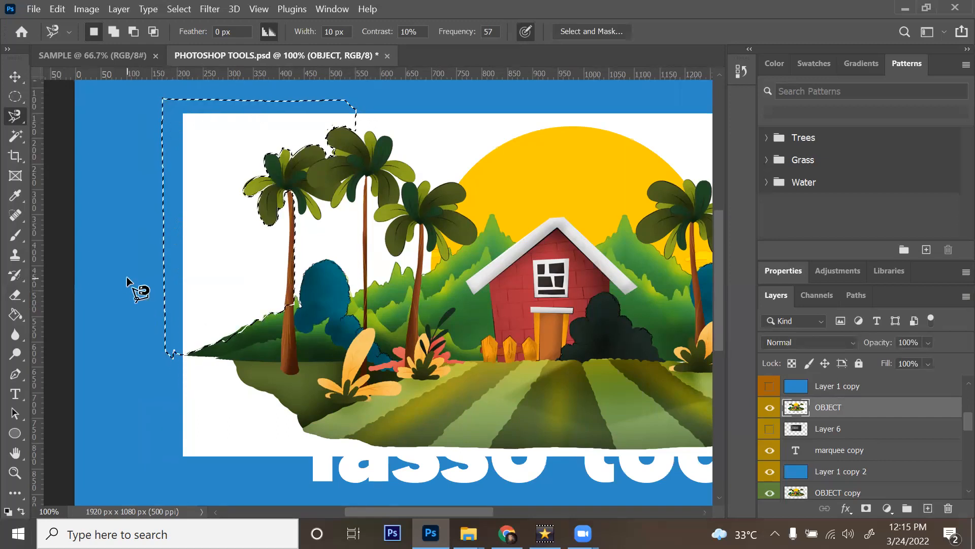
key(Delete)
key(ctrl+d)
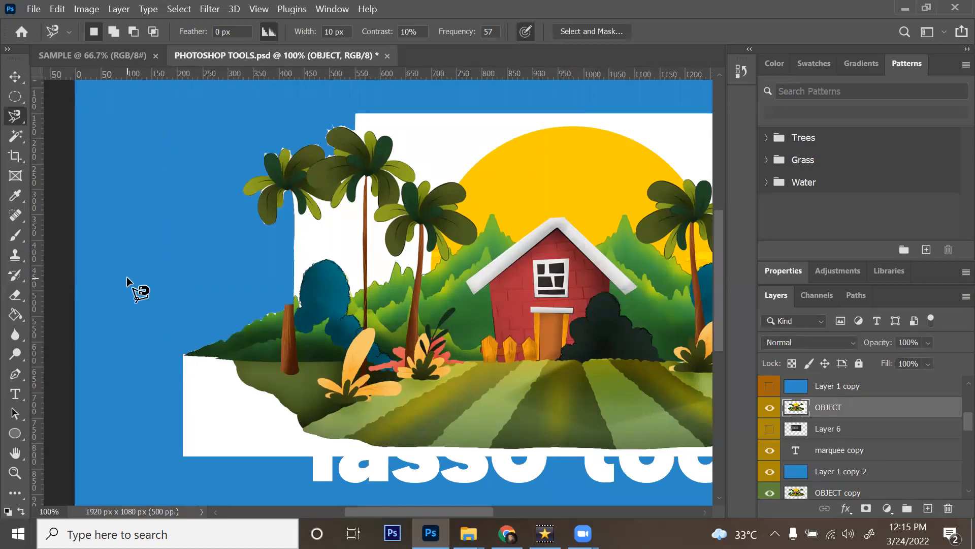
key(ctrl+z)
key(ctrl+z)
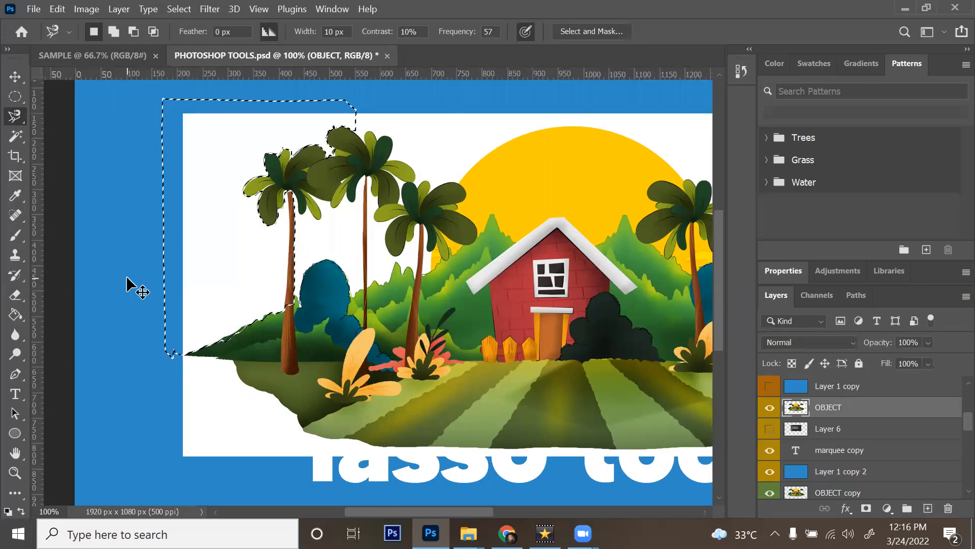
key(ctrl+d)
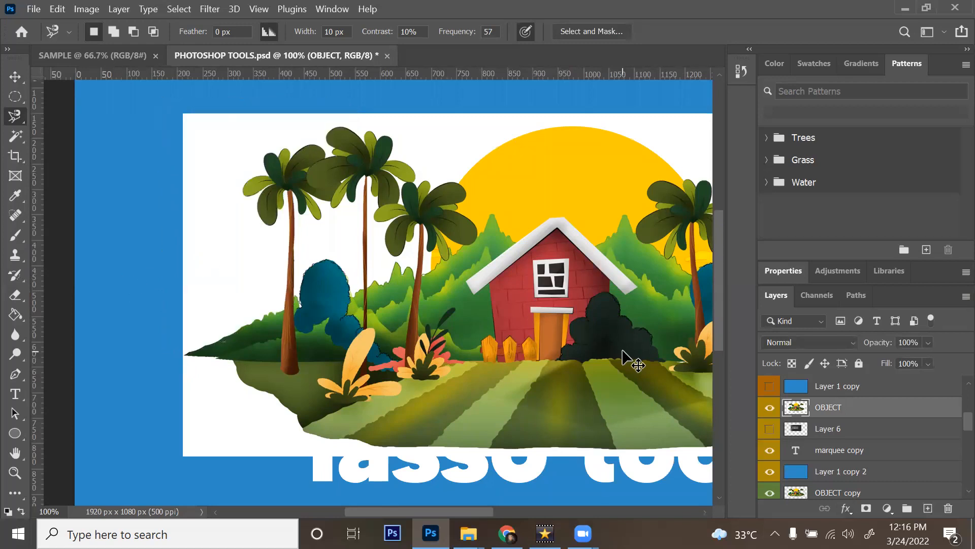
scroll(623, 351, down, 3)
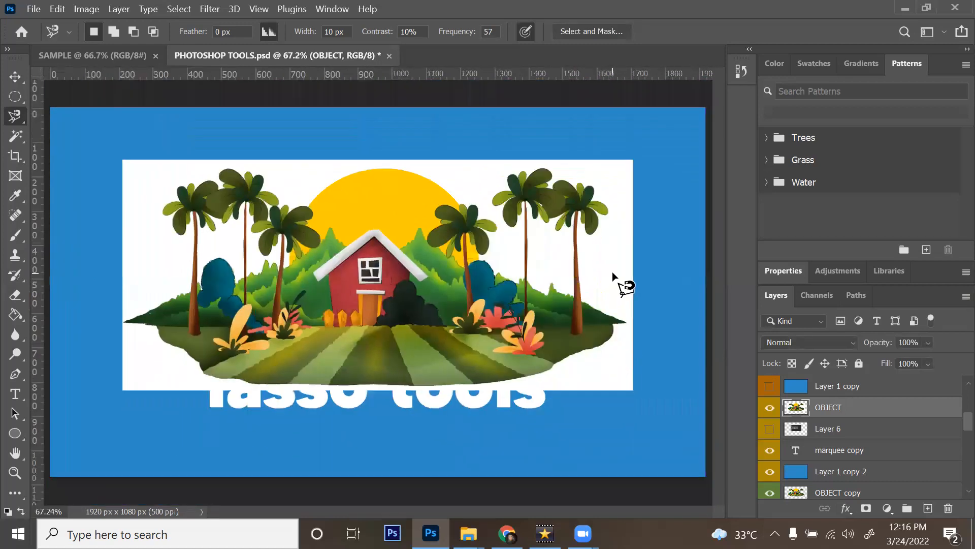
Step: Hide the top layers and delete the OBJECT copy layer
drag(769, 408, 770, 471)
scroll(841, 450, down, 4)
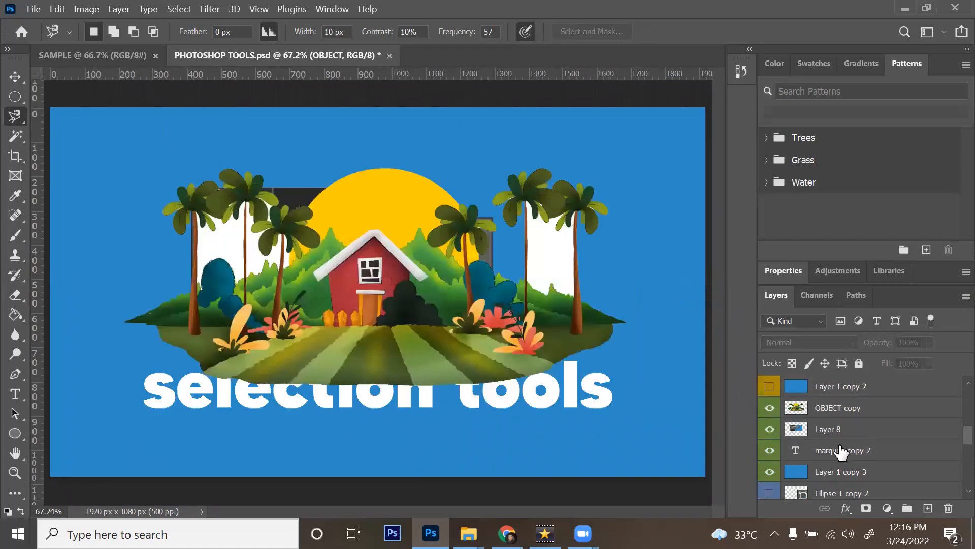
scroll(841, 437, up, 1)
click(838, 414)
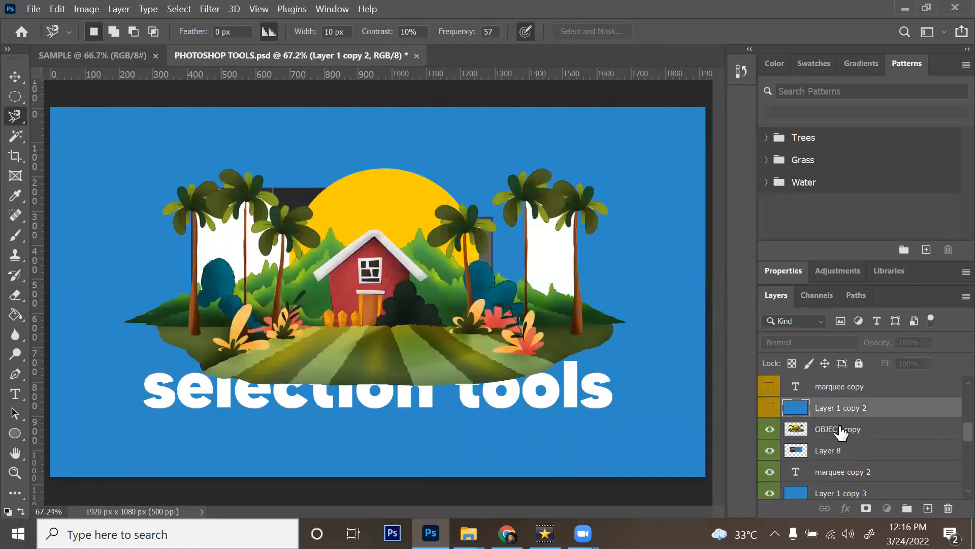
click(841, 429)
key(Delete)
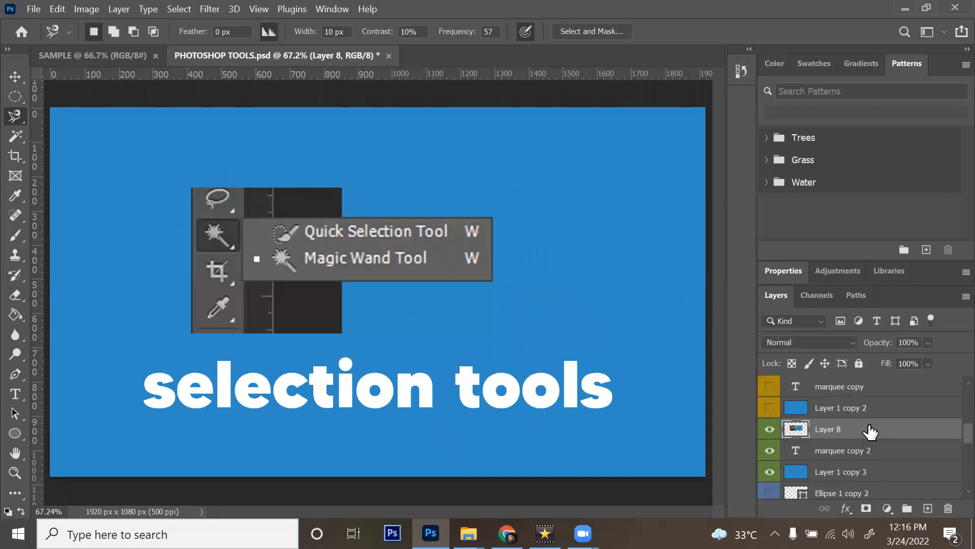
Step: Choose the Magic Wand, drag the OBJECT layer down above Layer 8, and make it visible
scroll(840, 441, up, 1)
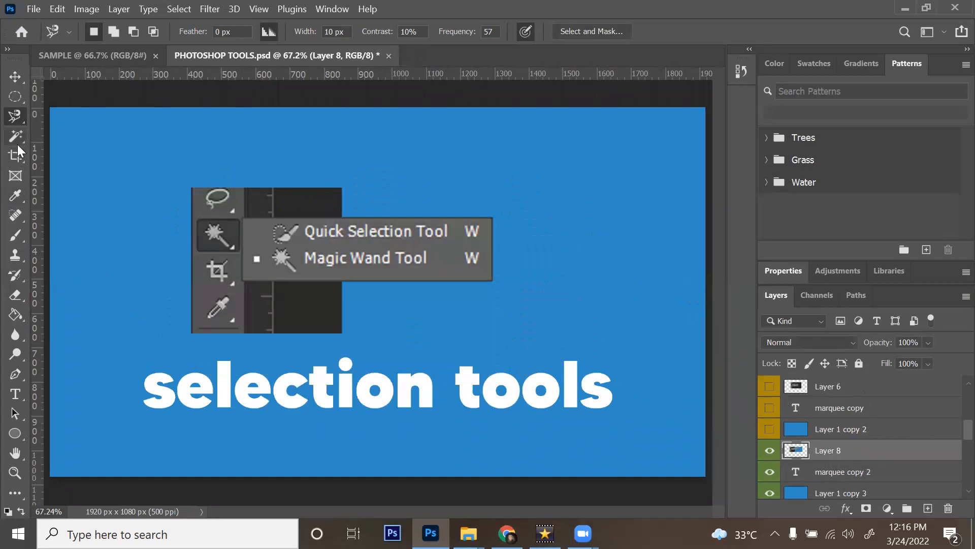
key(v)
click(19, 142)
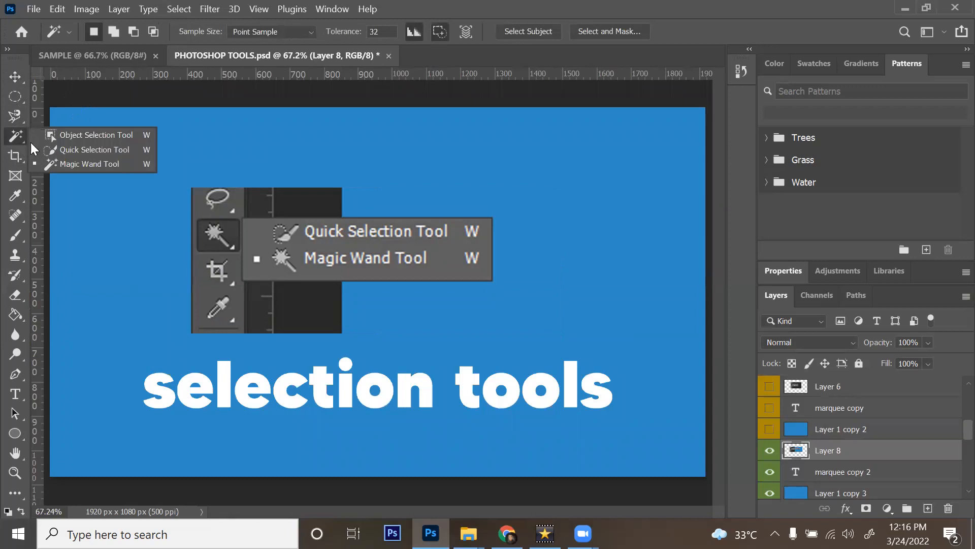
scroll(880, 422, up, 2)
drag(887, 409, 891, 473)
scroll(892, 454, down, 1)
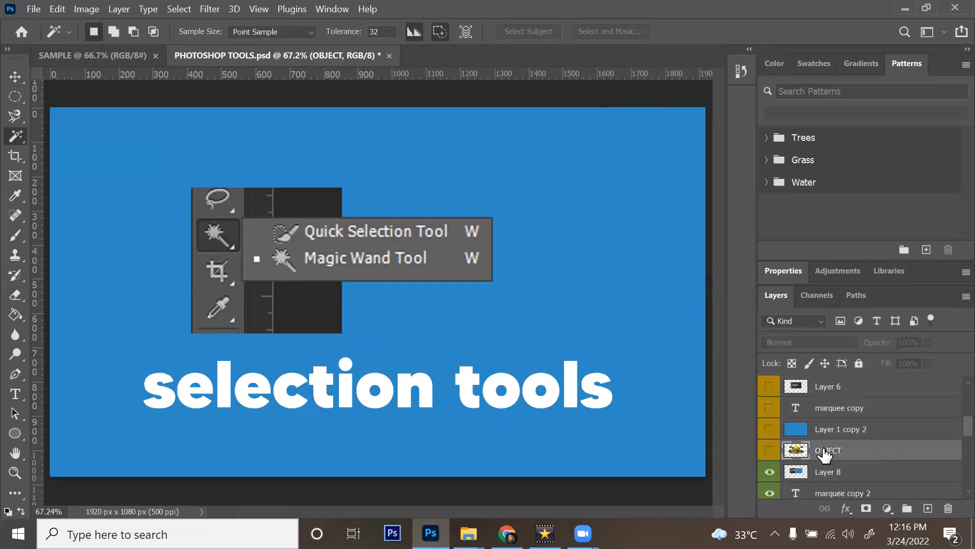
click(769, 450)
Step: Hide Layer 8 and marquee copy 2, then Magic Wand the white background and delete it
scroll(793, 467, down, 1)
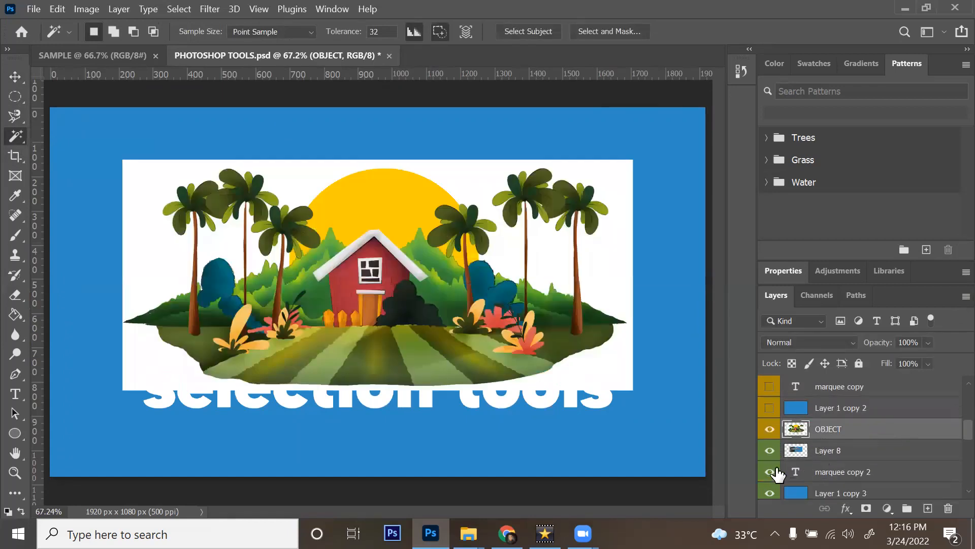
scroll(772, 465, down, 1)
drag(773, 434, 774, 456)
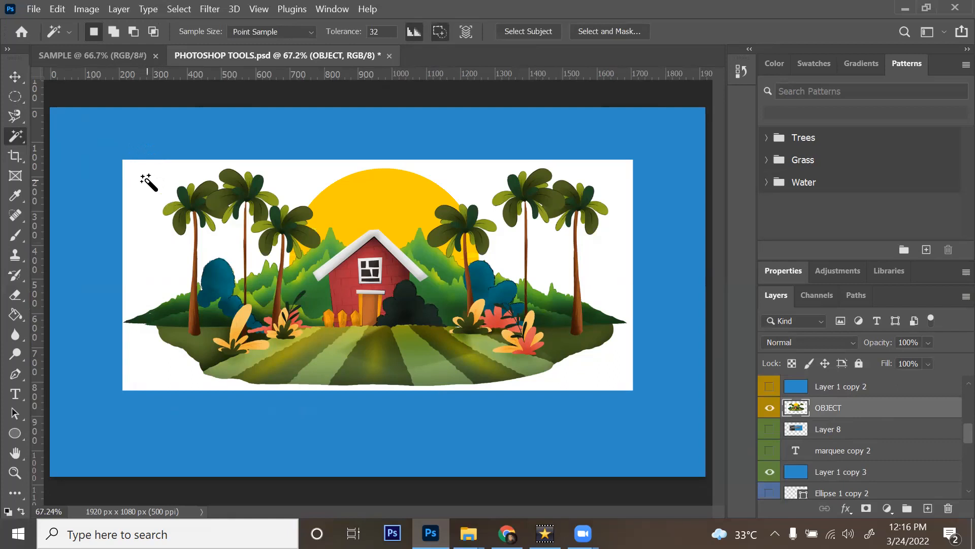
click(148, 181)
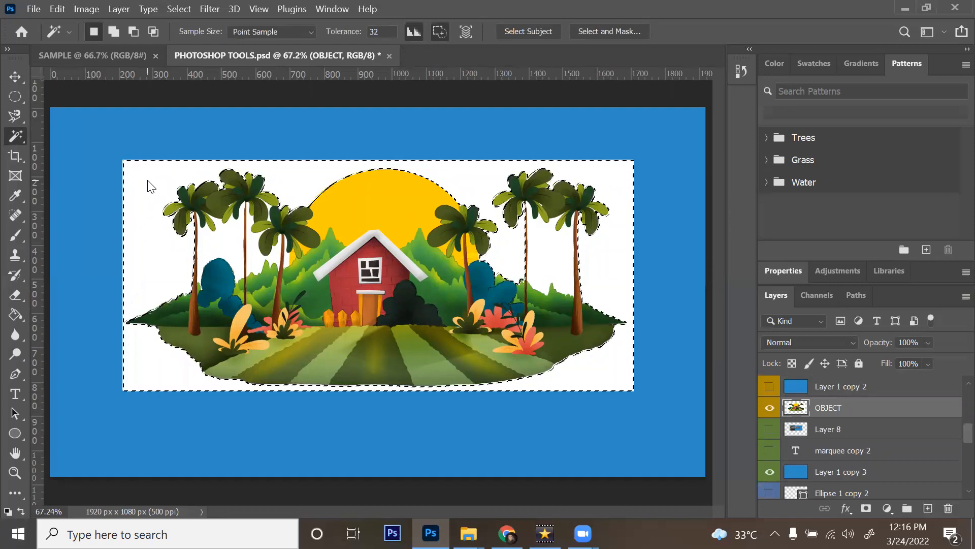
key(Delete)
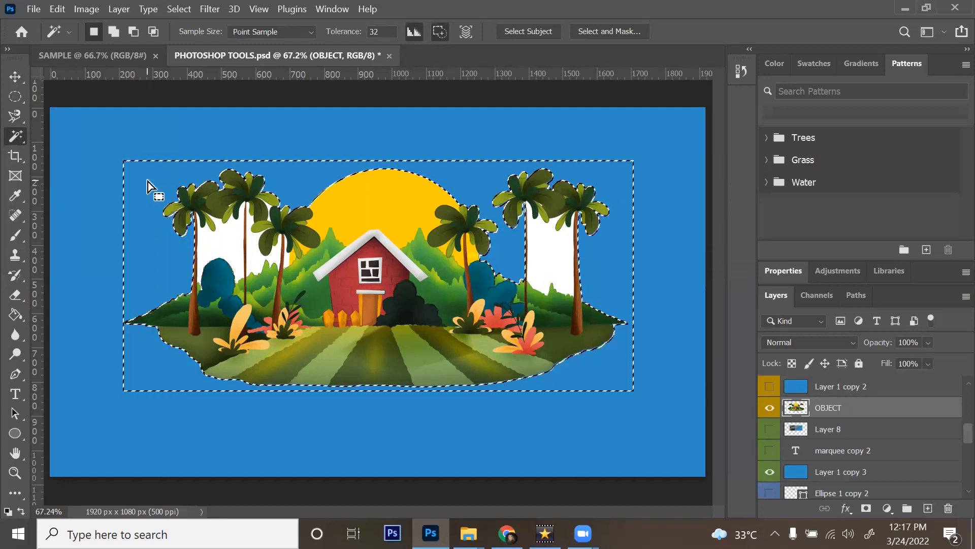
key(ctrl+d)
Step: Undo the deletion, delete the white background again, then undo it back
key(ctrl+plus)
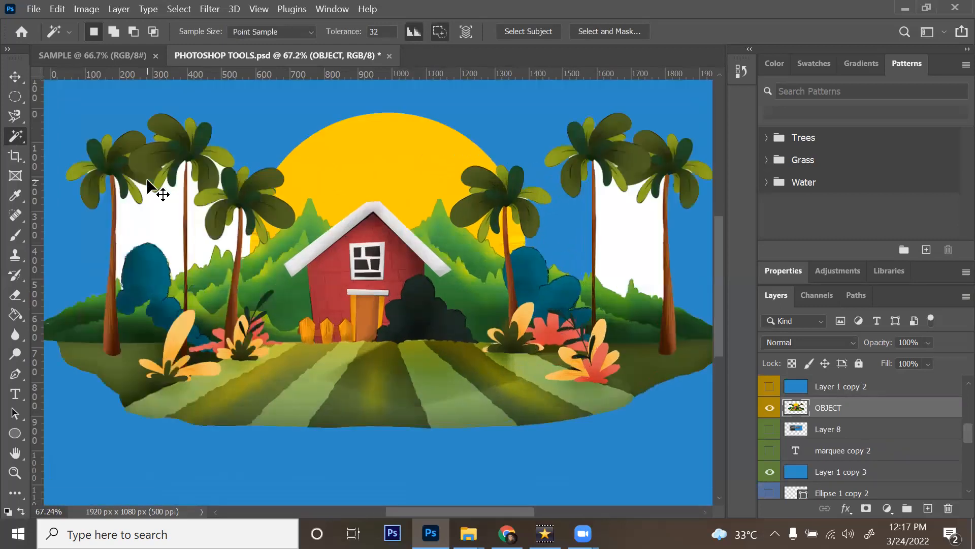
key(ctrl+z)
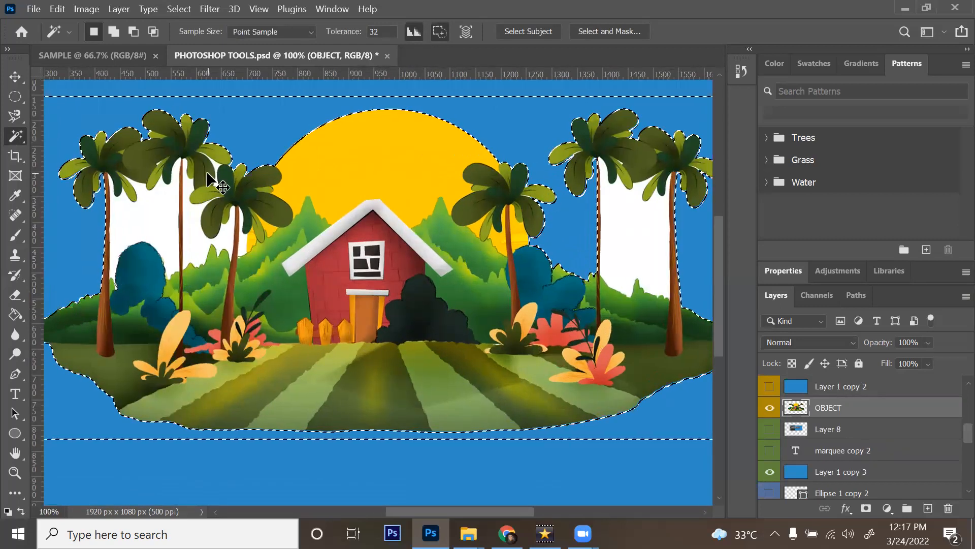
key(ctrl+z)
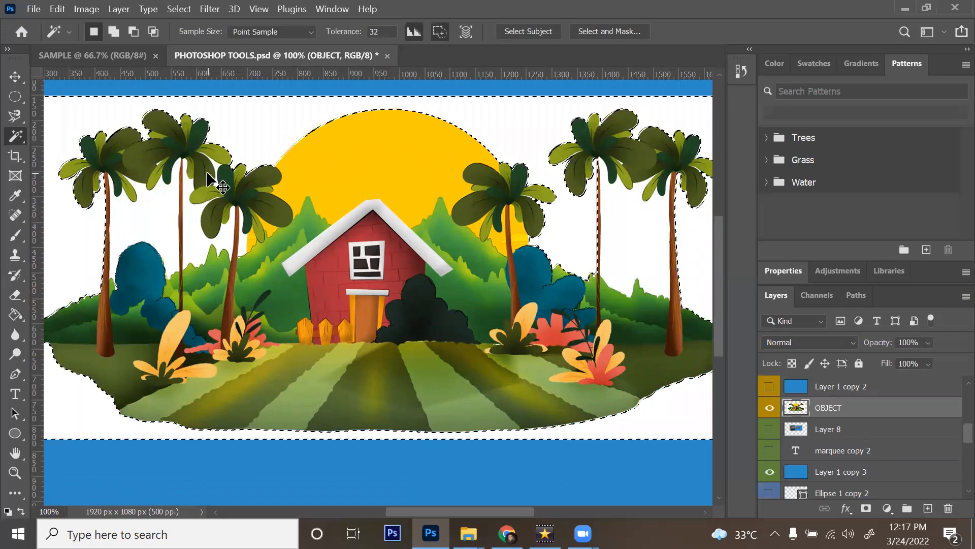
key(ctrl+0)
key(Delete)
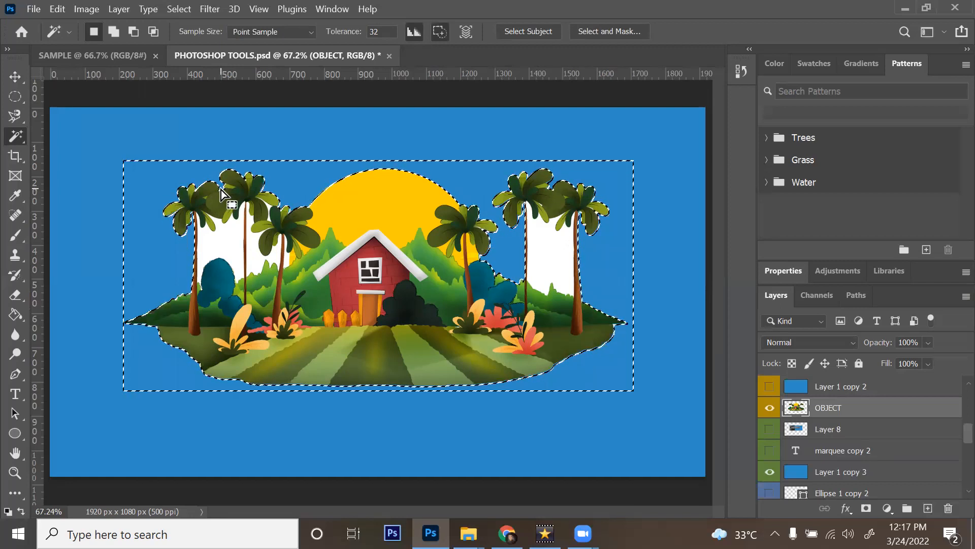
key(ctrl+d)
key(ctrl+z)
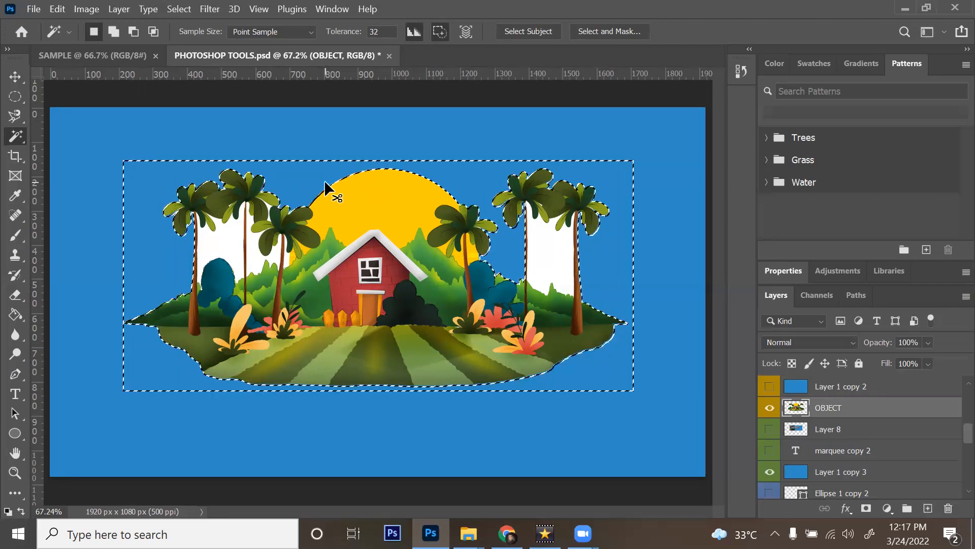
key(ctrl+z)
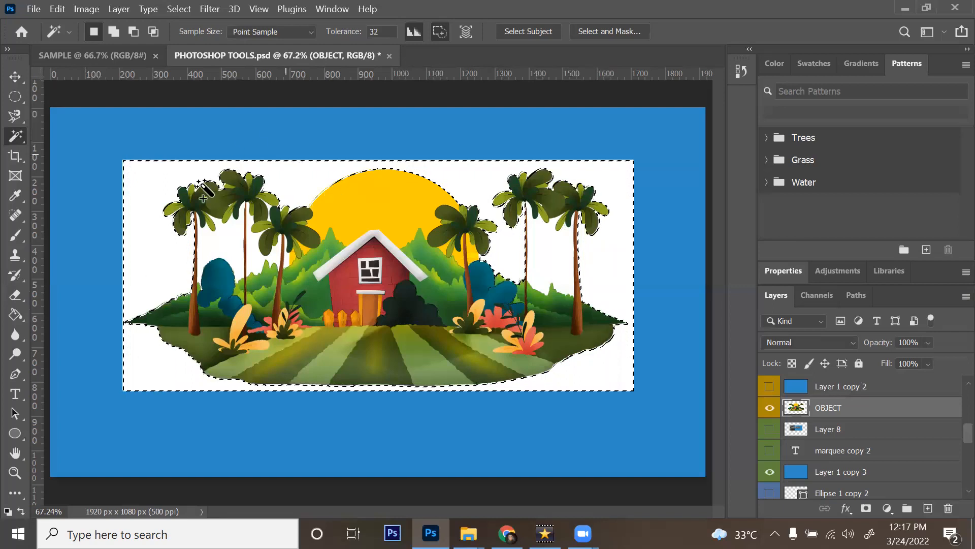
Step: Add the gaps between the left and right palm trunks and delete all selected white areas
shift+click(228, 246)
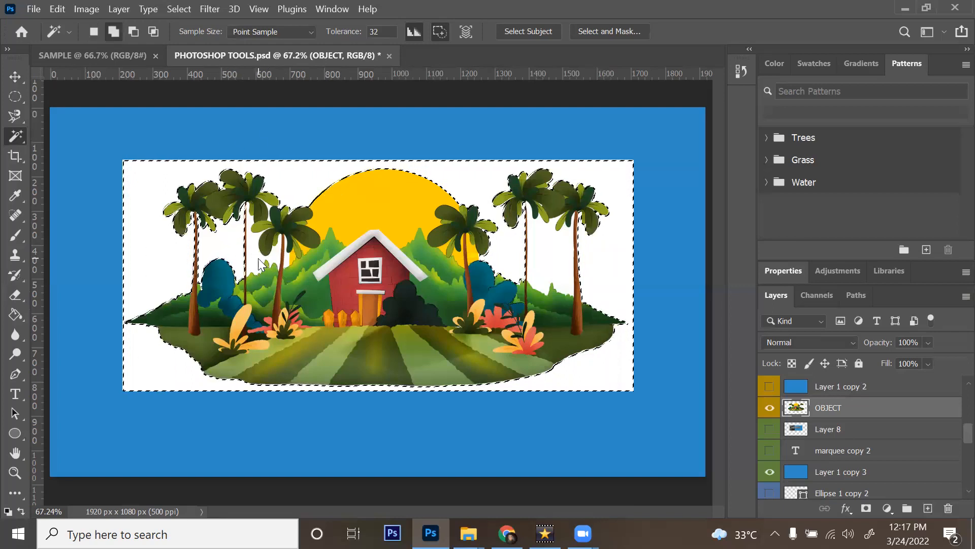
shift+click(559, 252)
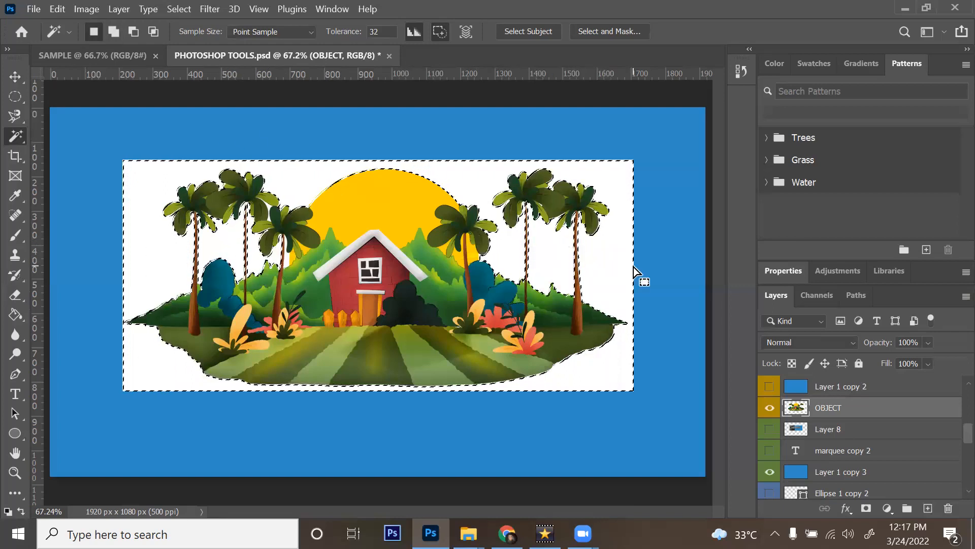
key(Delete)
key(ctrl+d)
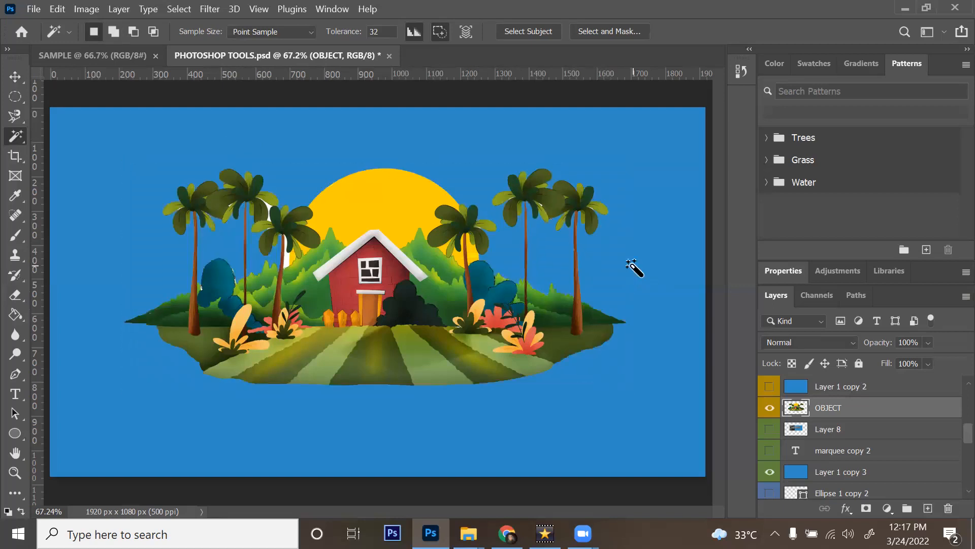
Step: Zoom to 200% on the left palms and delete the white patches beside them
key(ctrl+plus)
key(ctrl+plus)
key(ctrl+plus)
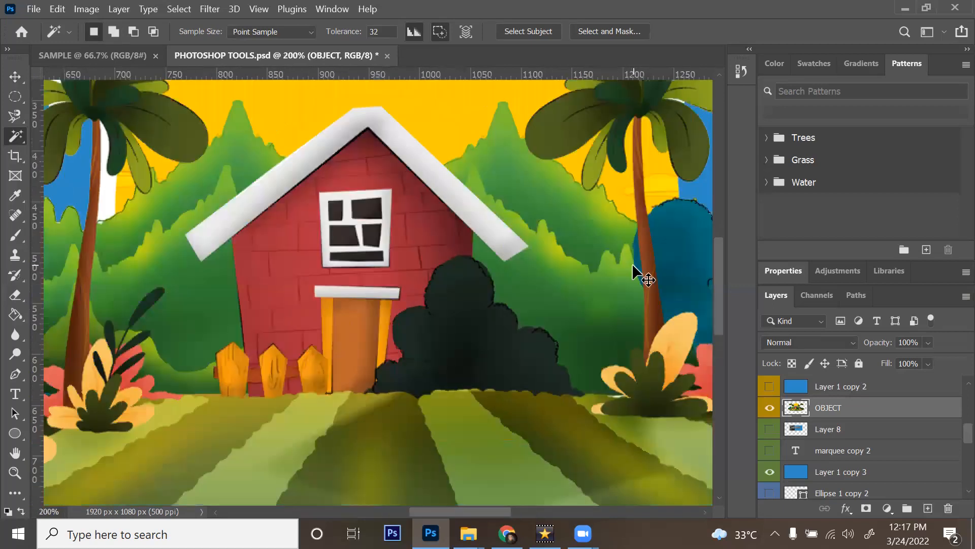
drag(112, 184, 220, 253)
click(220, 261)
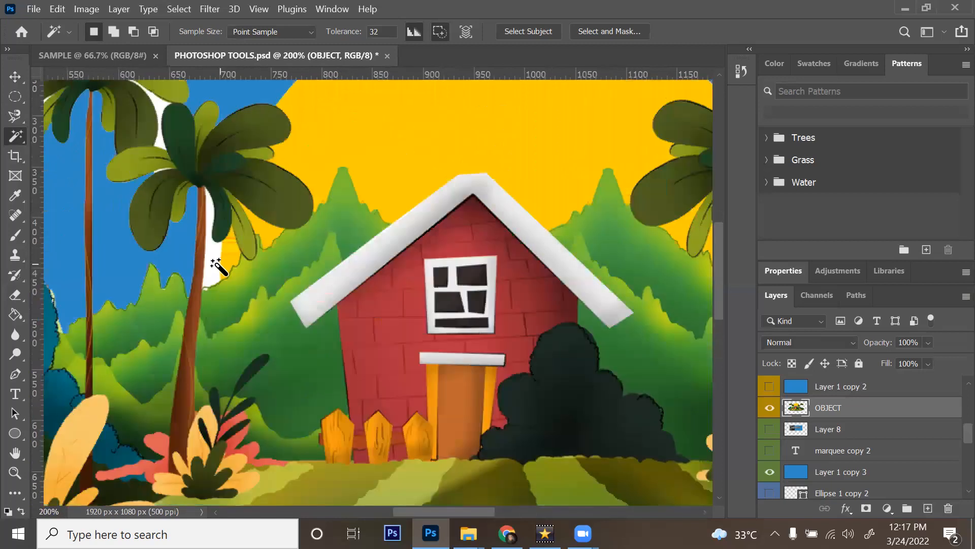
shift+click(160, 117)
key(Delete)
key(ctrl+d)
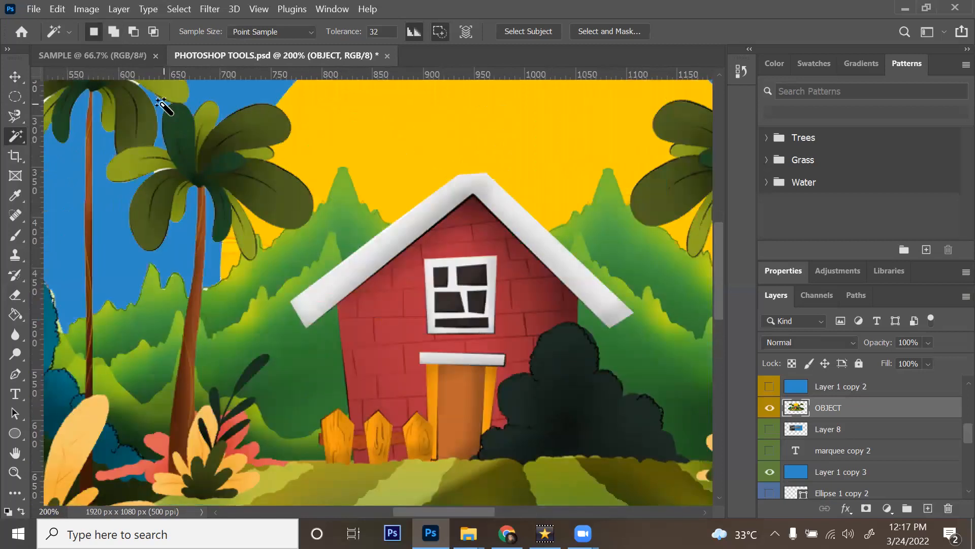
Step: Fit the image in the window and undo to bring the white background back
key(ctrl+minus)
key(ctrl+0)
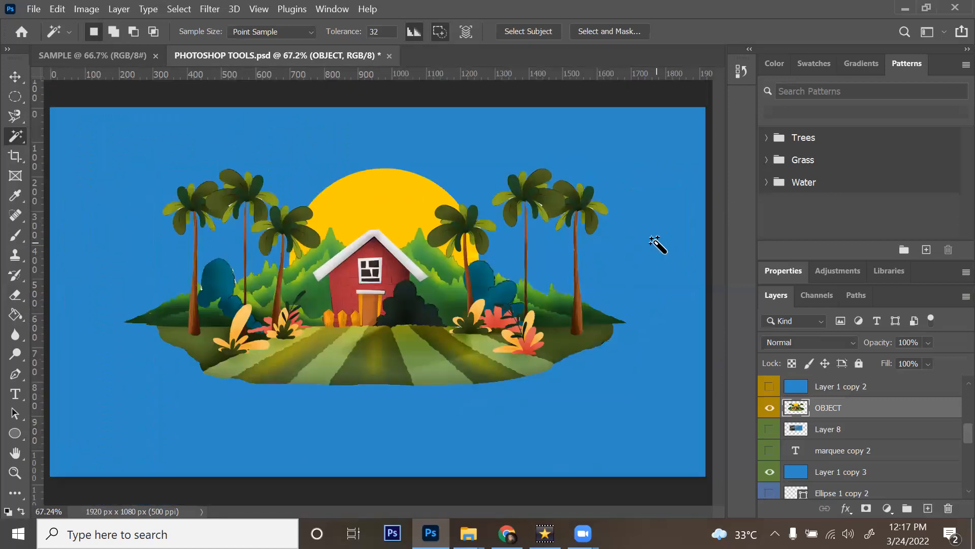
key(ctrl+z)
key(ctrl+z)
key(ctrl+z)
key(ctrl+z)
key(ctrl+z)
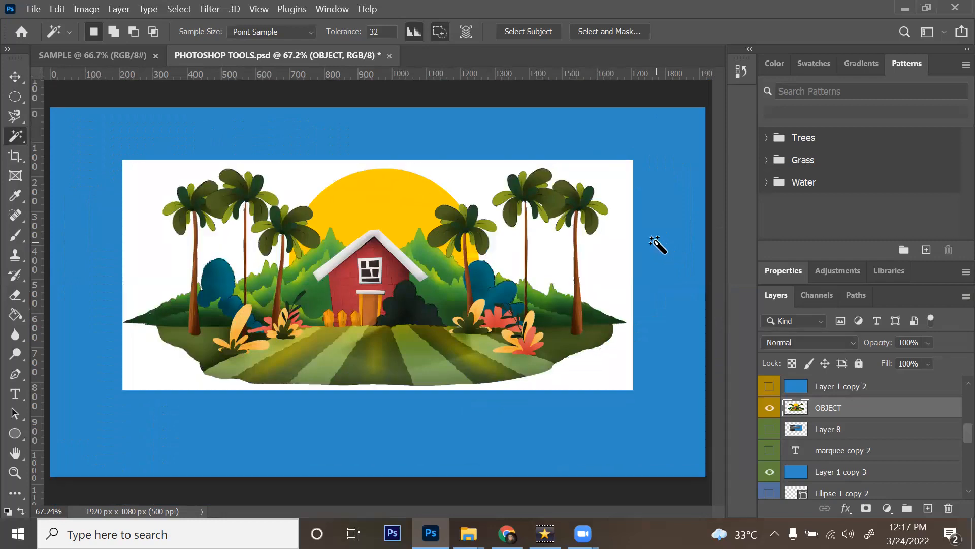
Step: Hide the OBJECT, Layer 1 copy 3, marquee copy 3 and Layer 1 copy 4 layers
click(769, 409)
click(769, 471)
scroll(772, 447, down, 3)
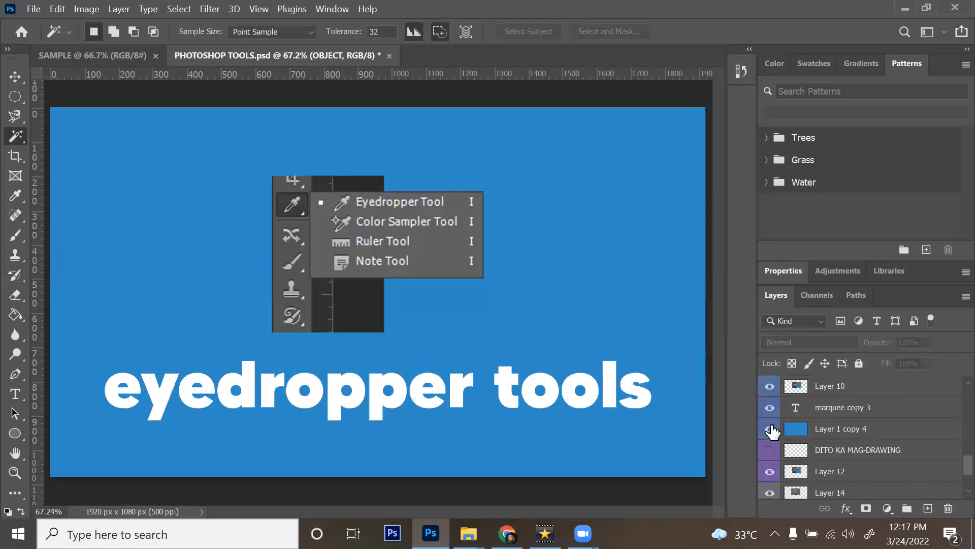
drag(770, 407, 770, 429)
scroll(860, 421, down, 1)
scroll(860, 421, down, 2)
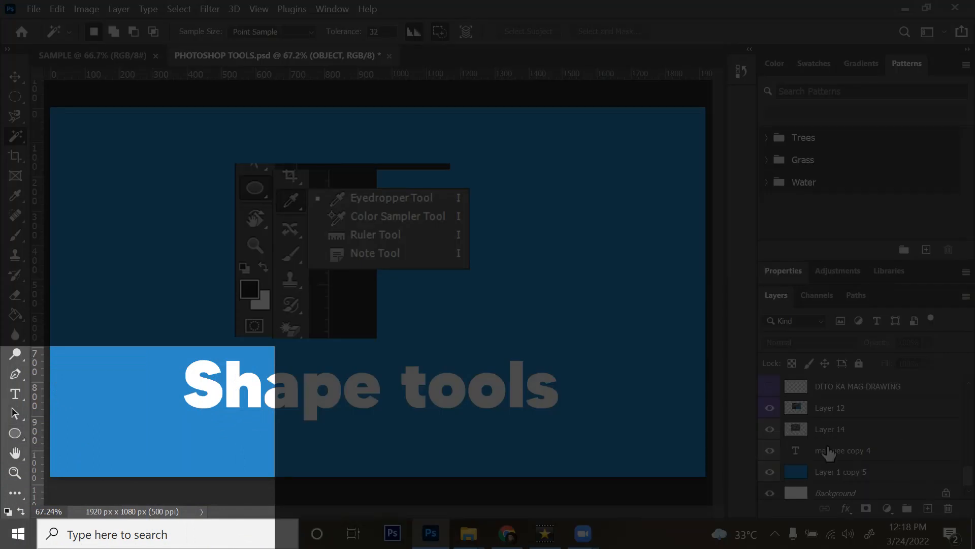
Step: Hide Layer 12's eyedropper flyout picture and Layer 14's shape-tool flyout picture
click(770, 409)
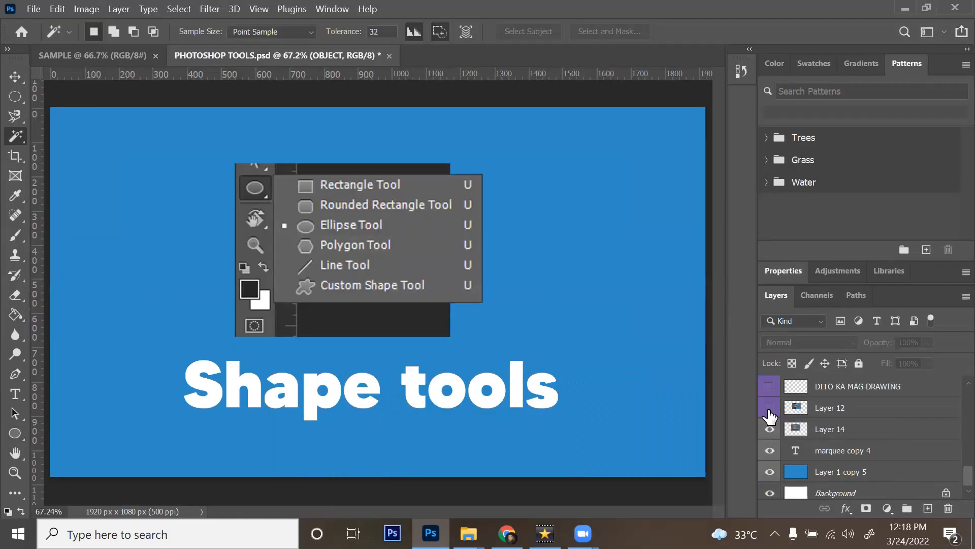
click(770, 409)
click(770, 409)
click(836, 433)
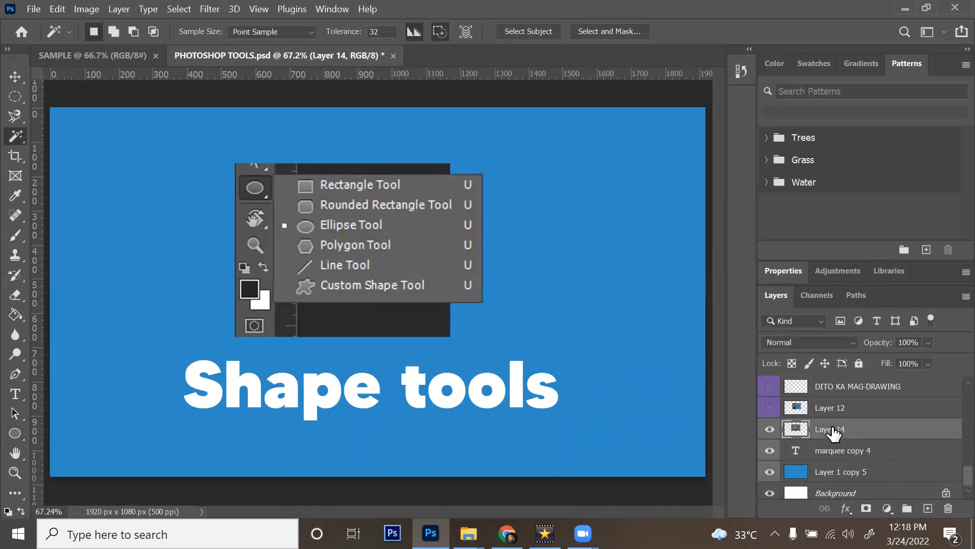
click(771, 430)
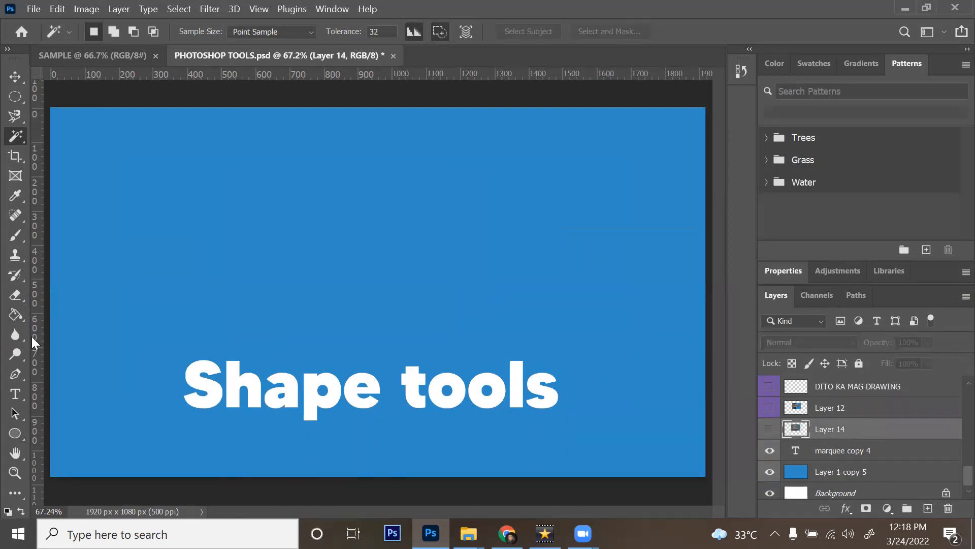
Step: Draw a red circle on the left of the canvas with the Ellipse Tool
click(15, 431)
right_click(18, 432)
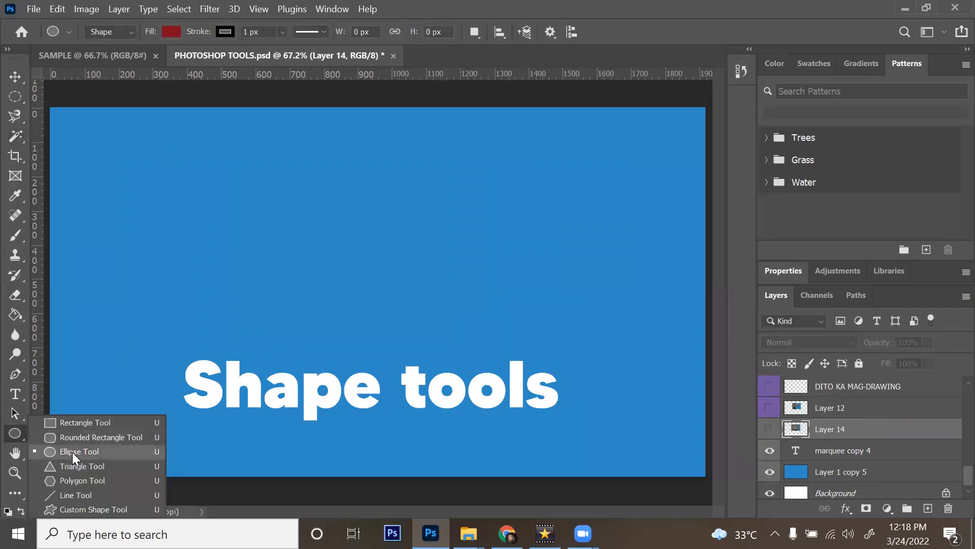
click(72, 452)
drag(126, 198, 263, 324)
Step: Draw a red 567 × 314 px rectangle to the right of the circle, undoing an accidental rotation
right_click(18, 431)
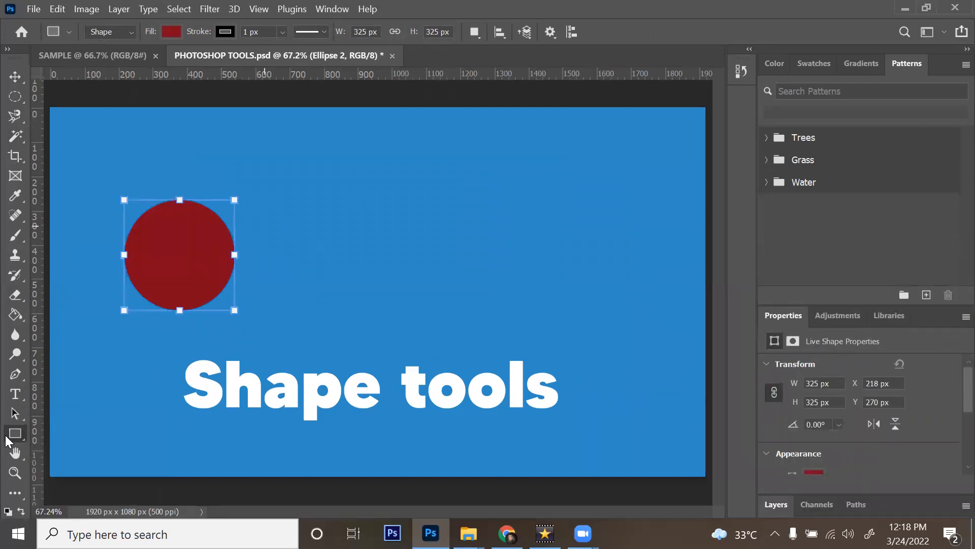
drag(255, 203, 326, 268)
key(ctrl+z)
drag(264, 206, 456, 313)
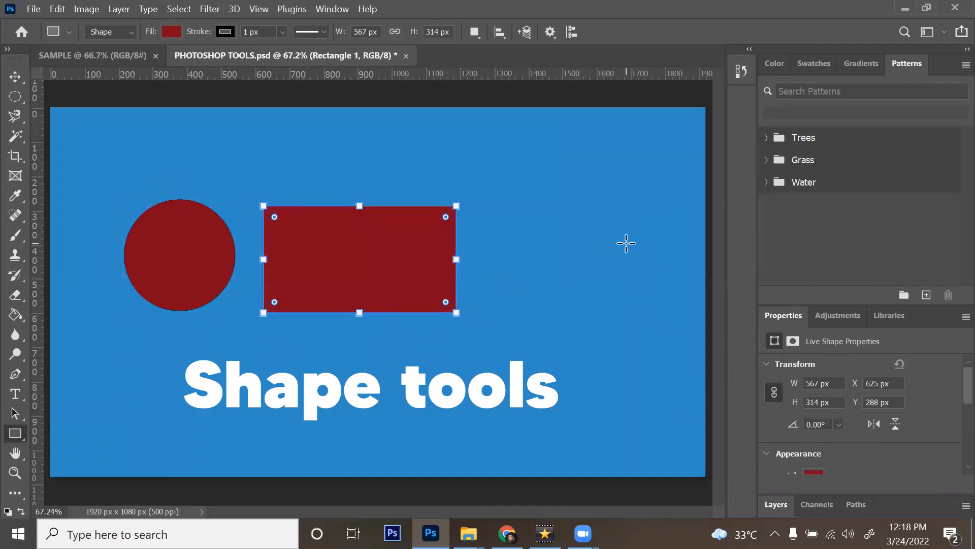
Step: Round the rectangle's corners fully into a pill shape
key(ctrl+plus)
key(ctrl+plus)
key(ctrl+minus)
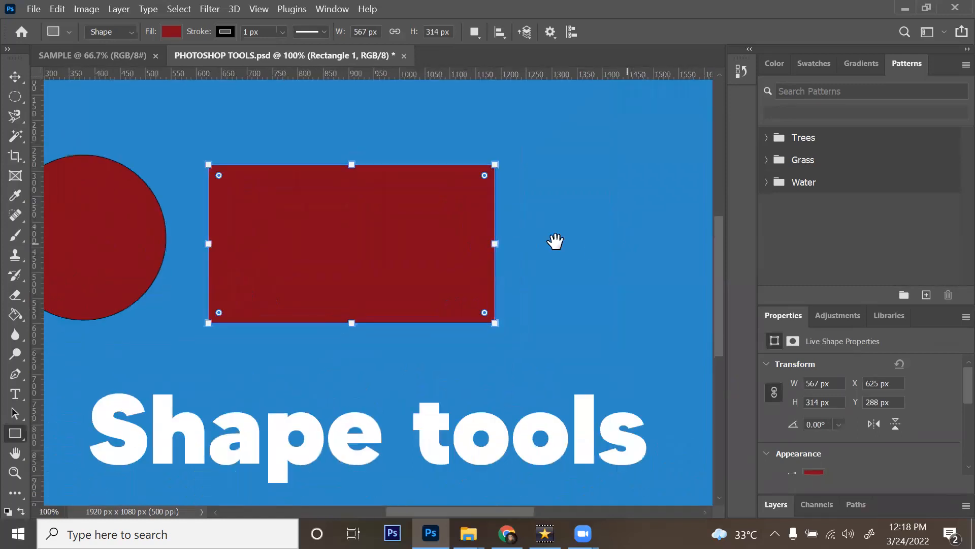
drag(498, 255, 544, 289)
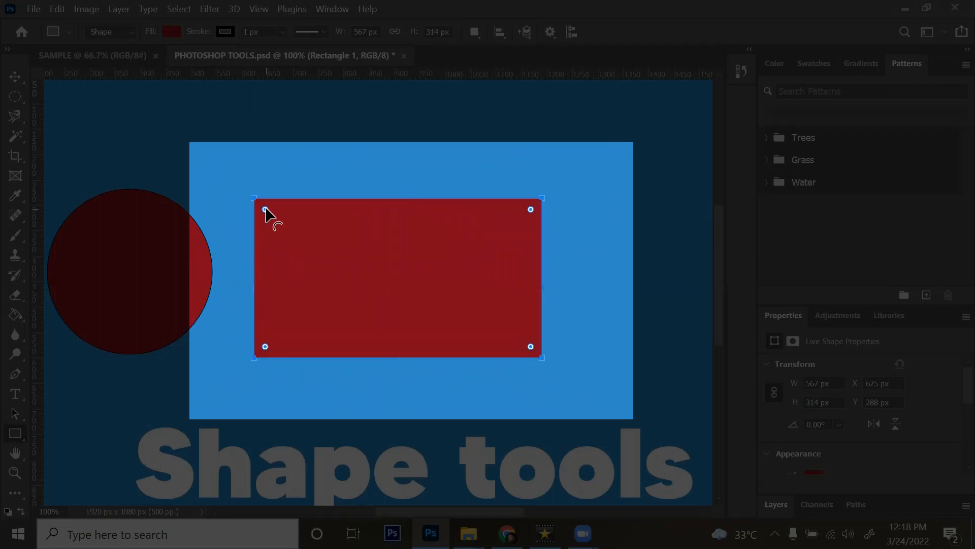
drag(265, 209, 422, 274)
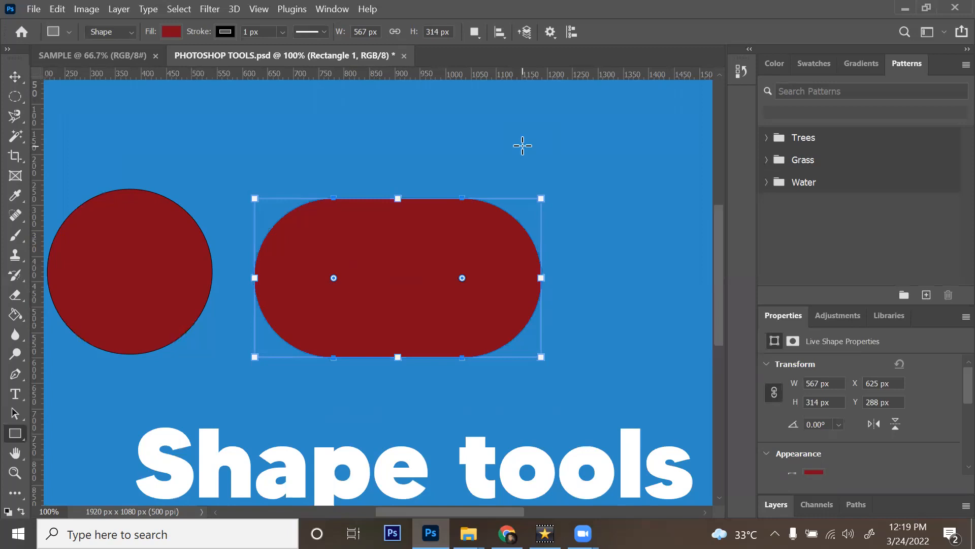
Step: Reduce the corner rounding to 120 px, revert to square, then round only the top-right corner
key(ctrl+minus)
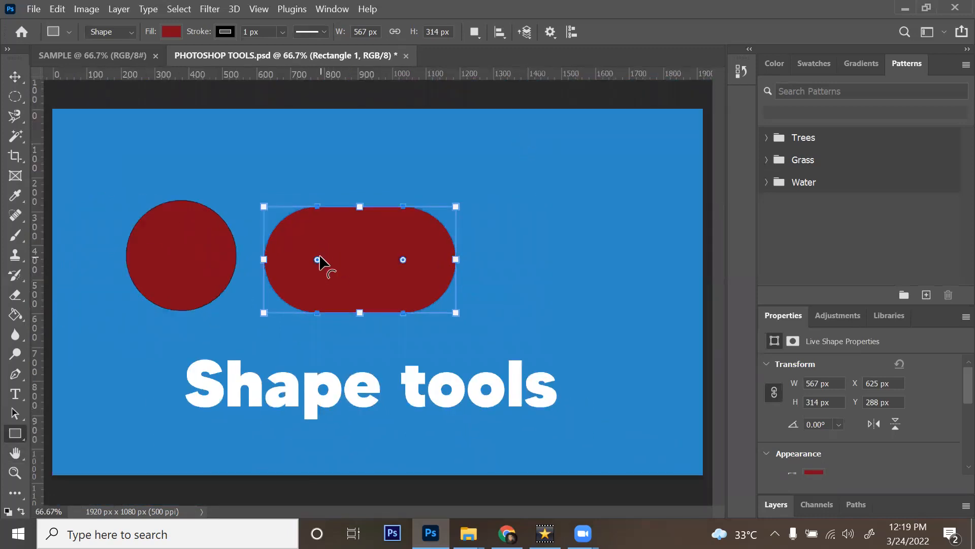
drag(318, 258, 281, 219)
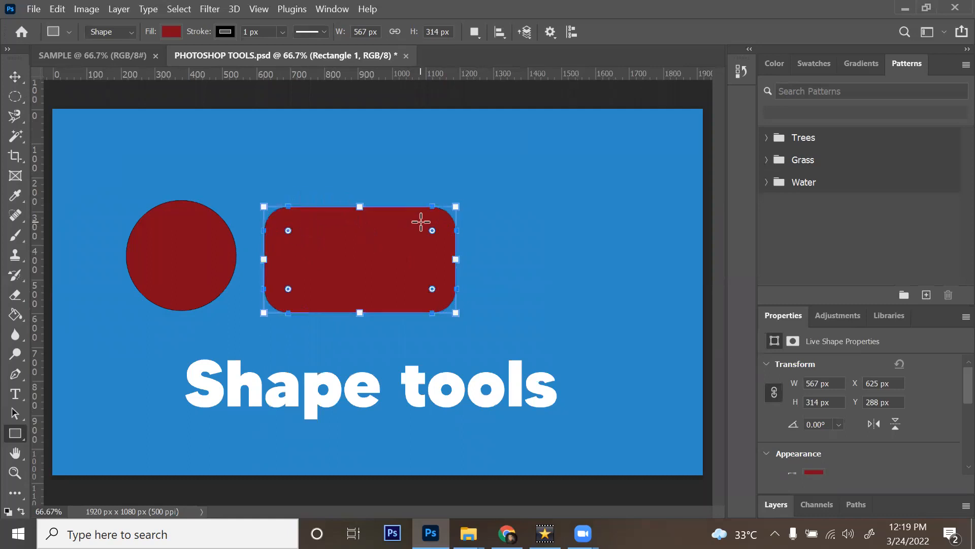
key(ctrl+z)
key(ctrl+z)
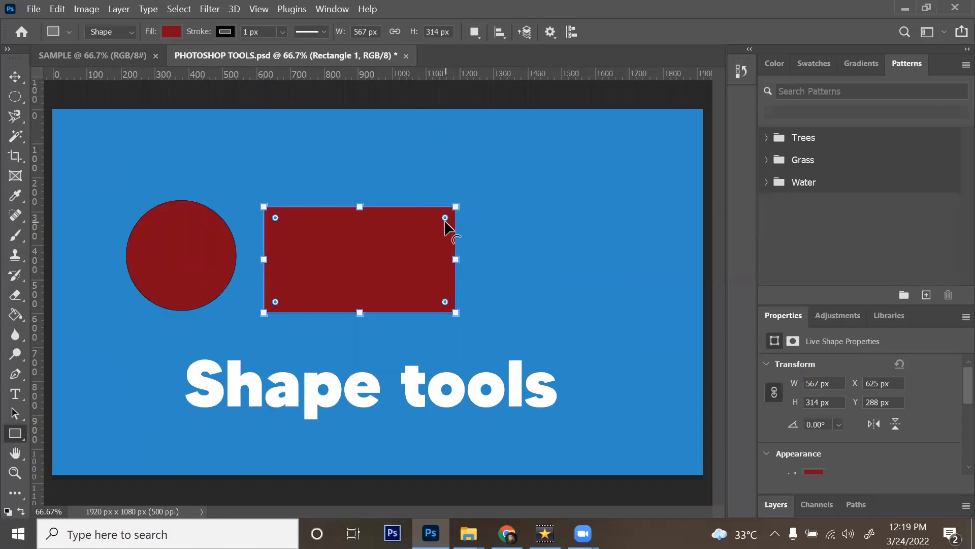
drag(445, 218, 305, 268)
Step: Undo until both the rectangle and the circle are removed from the slide
key(v)
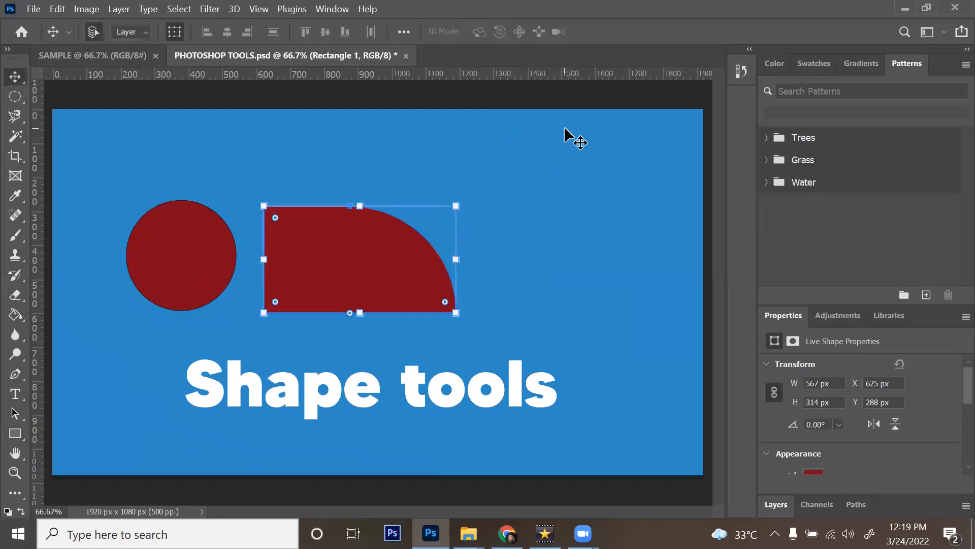
click(550, 95)
click(366, 261)
key(ctrl+z)
key(ctrl+z)
key(ctrl+z)
key(ctrl+z)
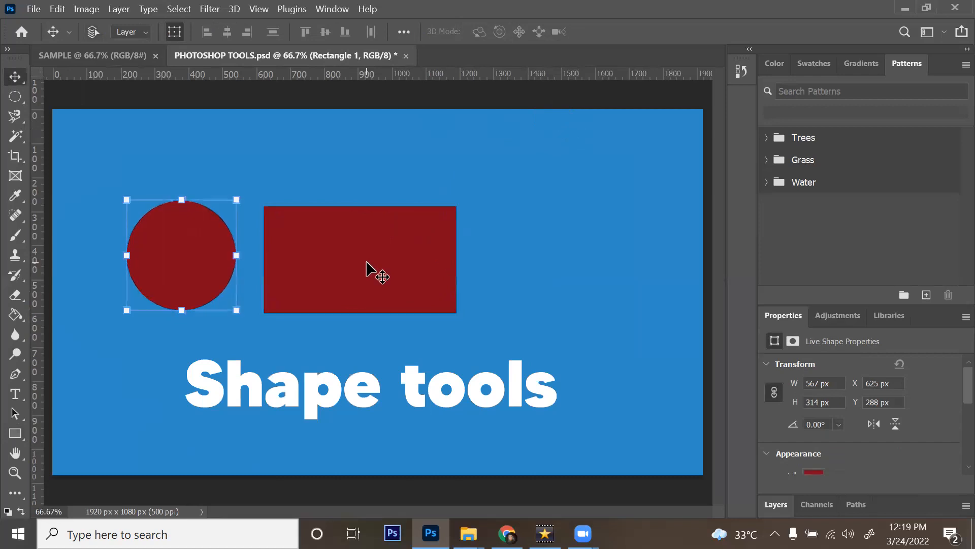
key(ctrl+z)
key(ctrl+z)
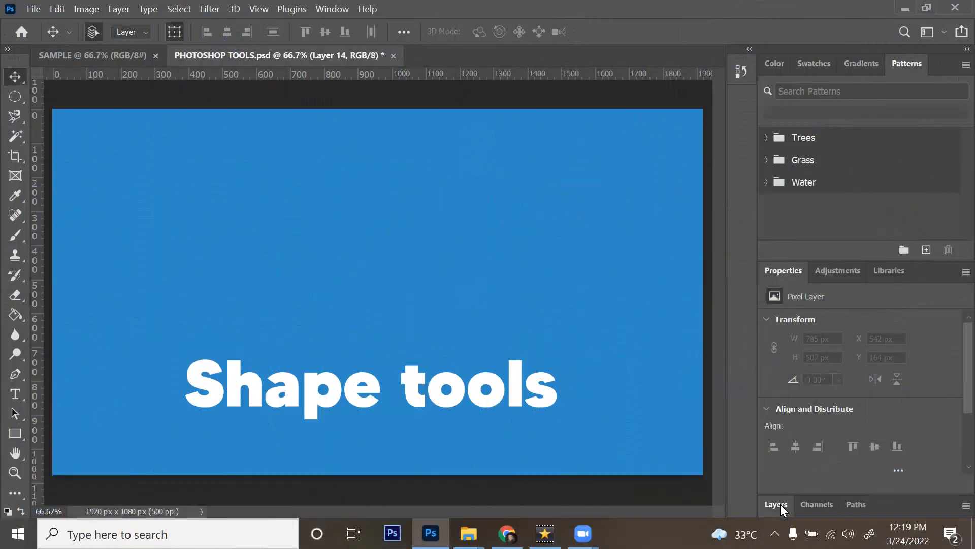
Step: Place a horizontal text layer near the top and replace its placeholder with red 'Text Here'
click(780, 503)
scroll(791, 477, down, 2)
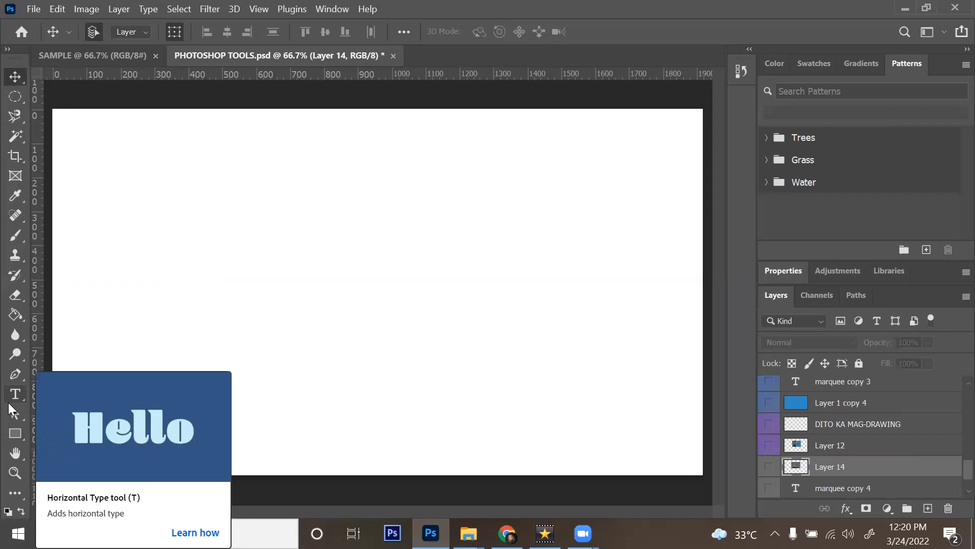
click(9, 403)
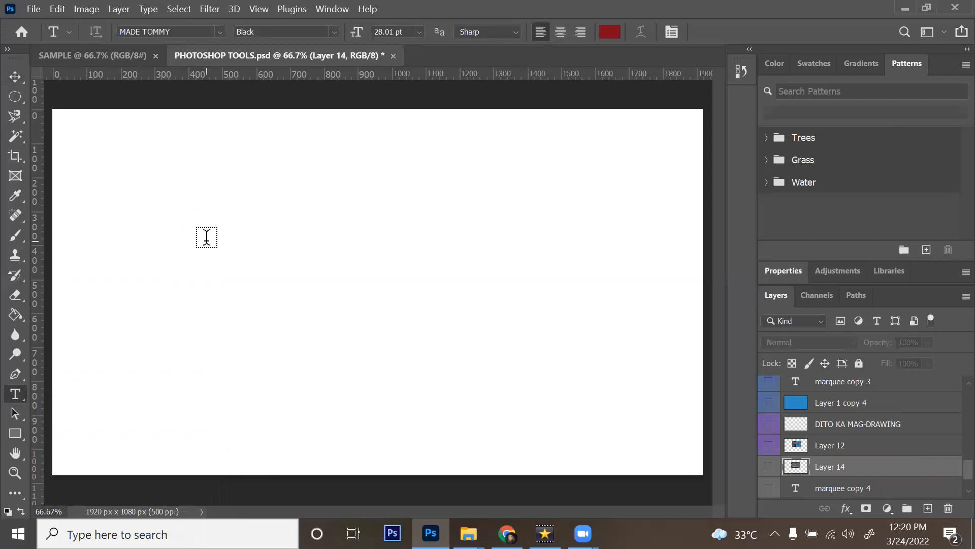
click(186, 223)
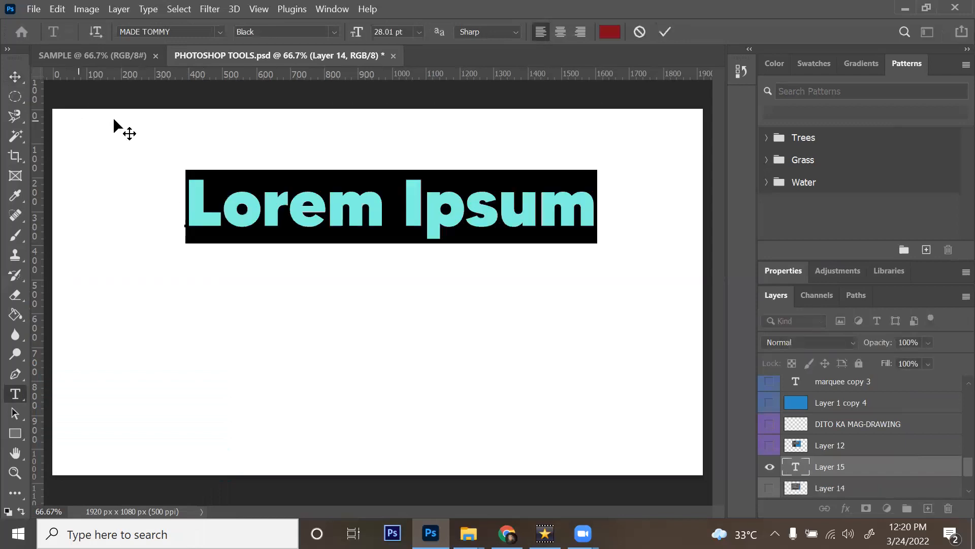
click(422, 193)
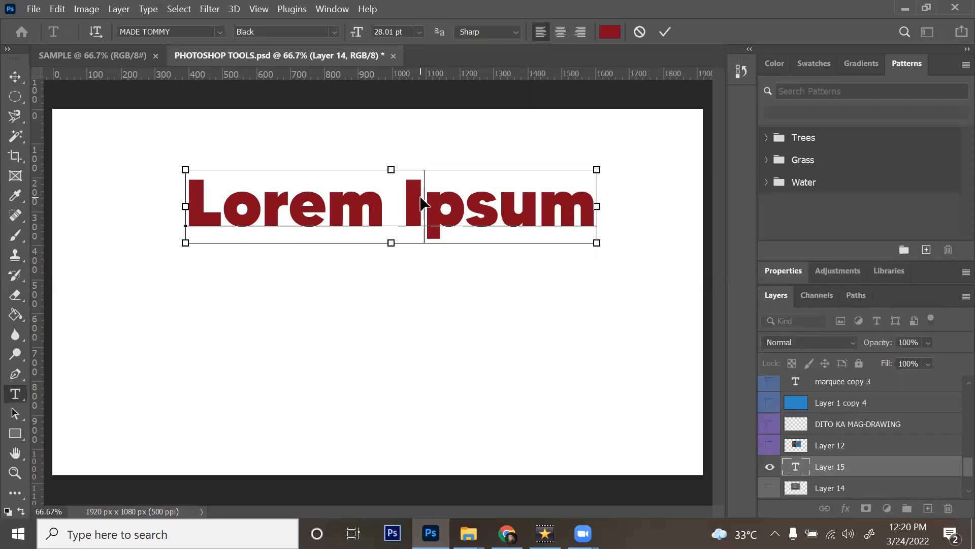
key(ctrl+a)
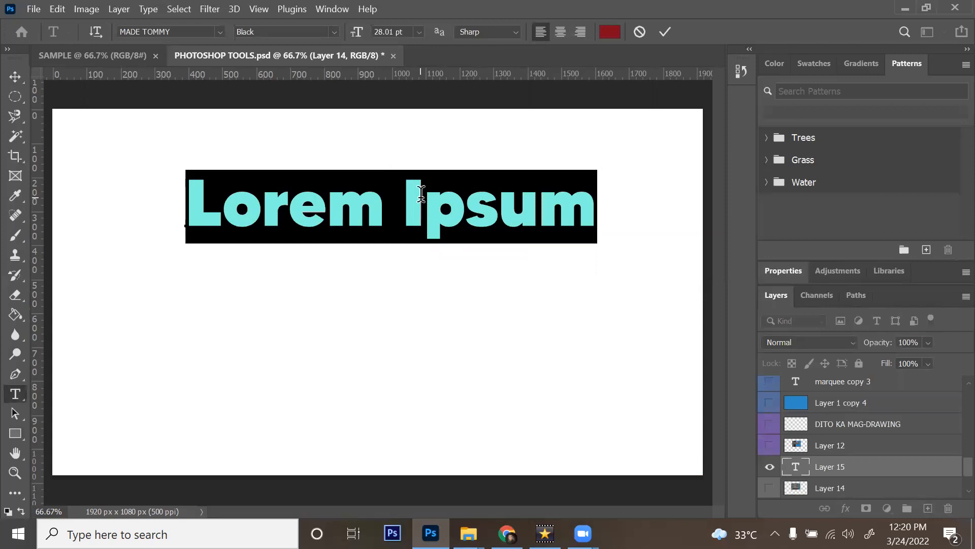
click(421, 193)
key(ctrl+a)
text(Text Here)
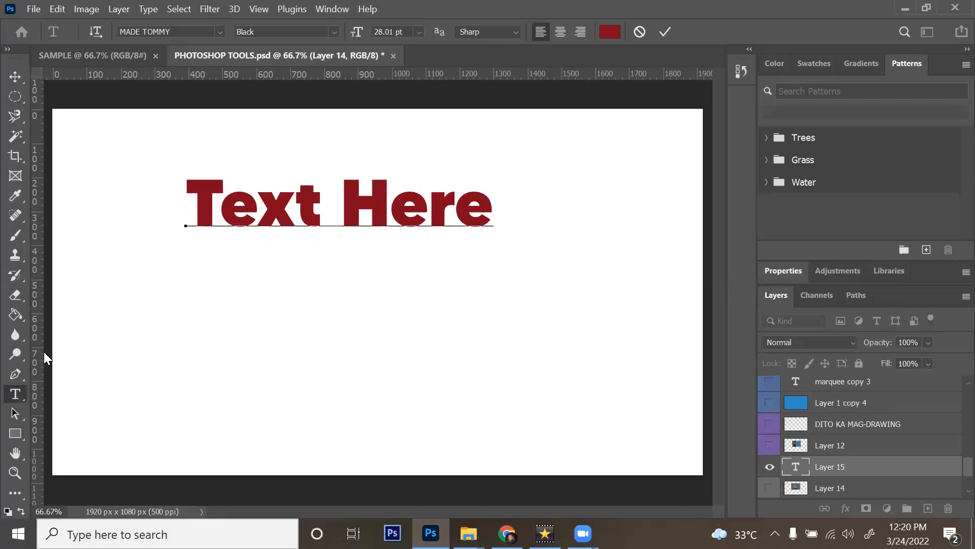
click(14, 73)
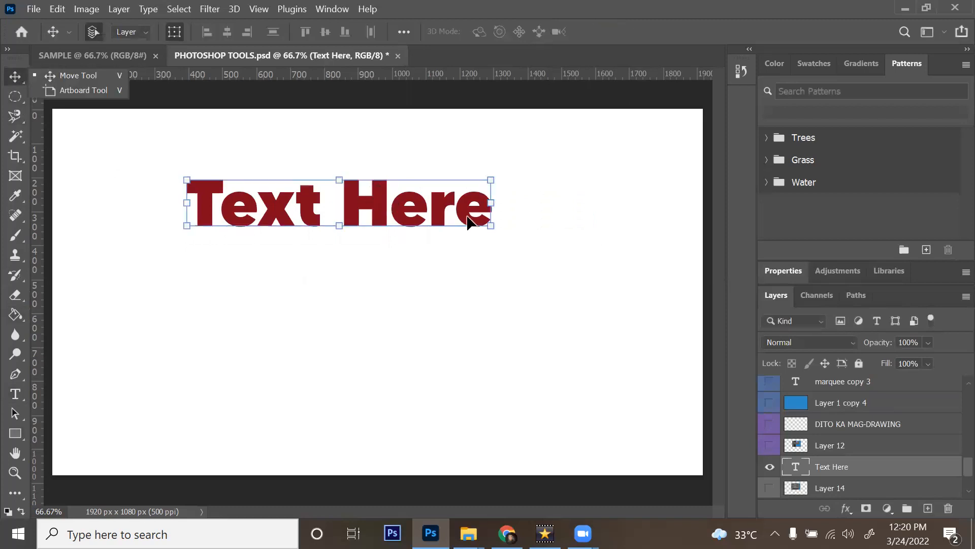
Step: Drag the 'Text Here' text down toward the centre, then hide its layer and deselect
drag(445, 208, 475, 296)
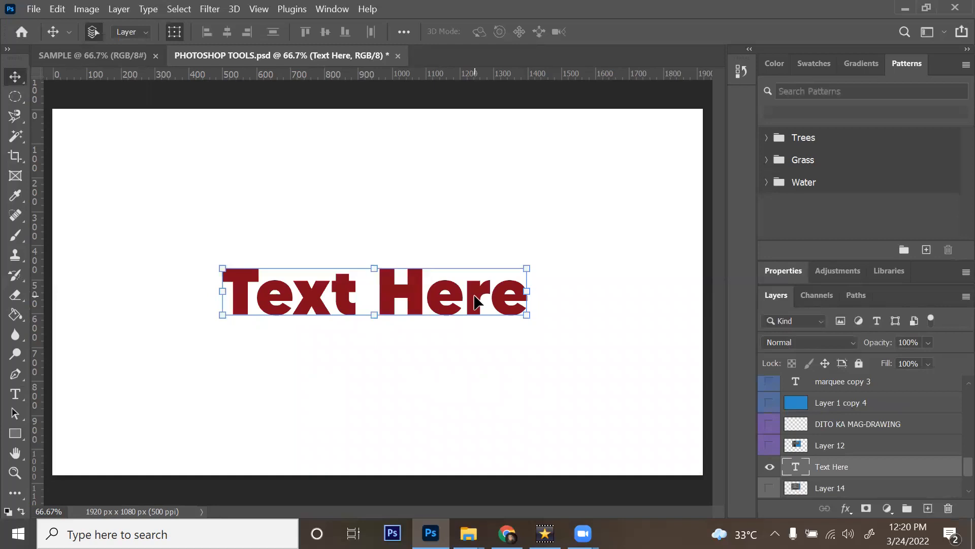
click(770, 468)
click(527, 85)
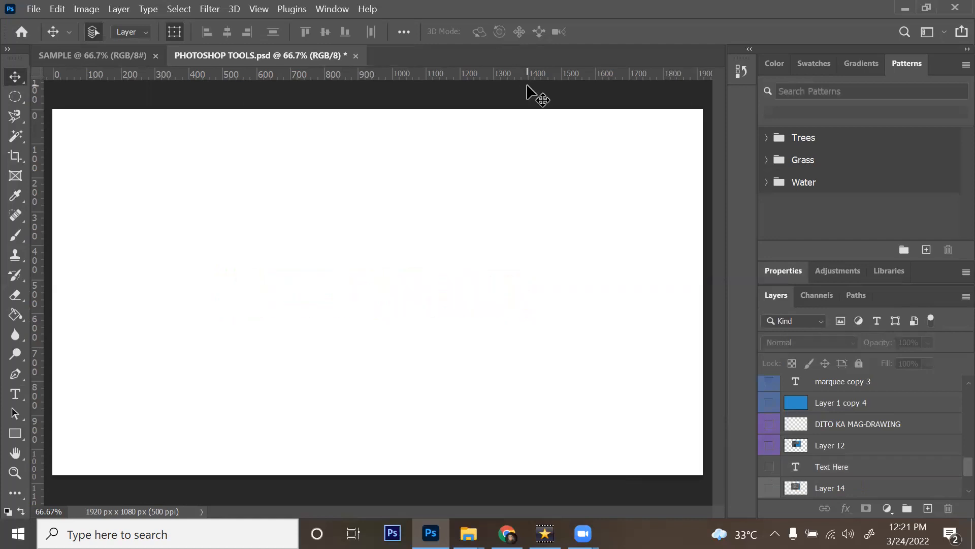